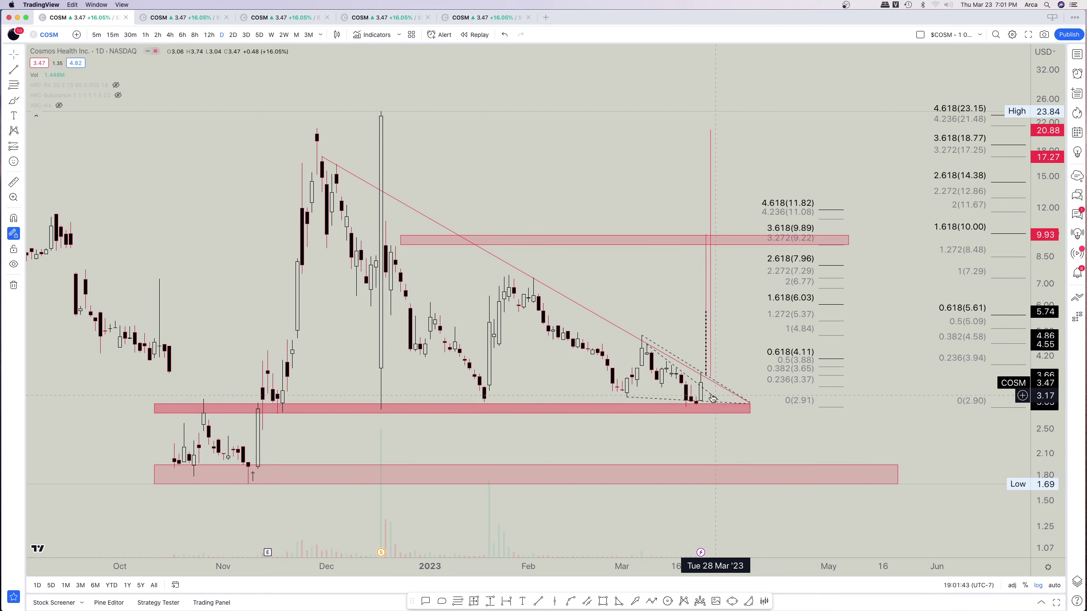
Stretch the price scale and narrow the time range of the COSM daily chart to examine the falling trendline and wedge.
{"action": "left_click", "coordinate": [723, 399]}
{"action": "left_click", "coordinate": [819, 291]}
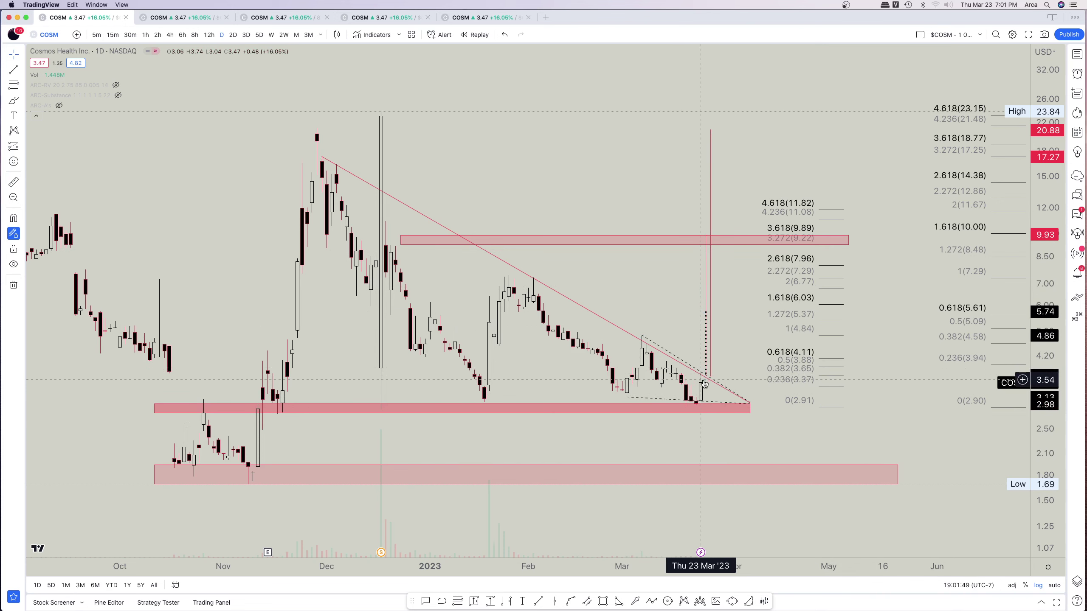
{"action": "left_click_drag", "start_coordinate": [1063, 381], "coordinate": [1063, 366]}
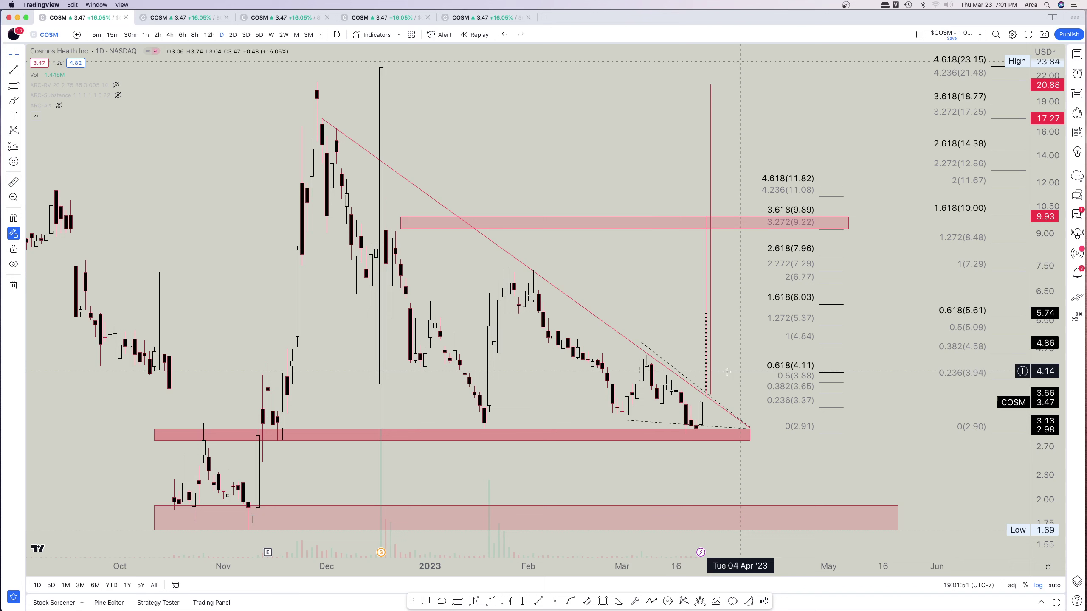
{"action": "scroll", "coordinate": [618, 390], "scroll_direction": "up", "scroll_amount": 5}
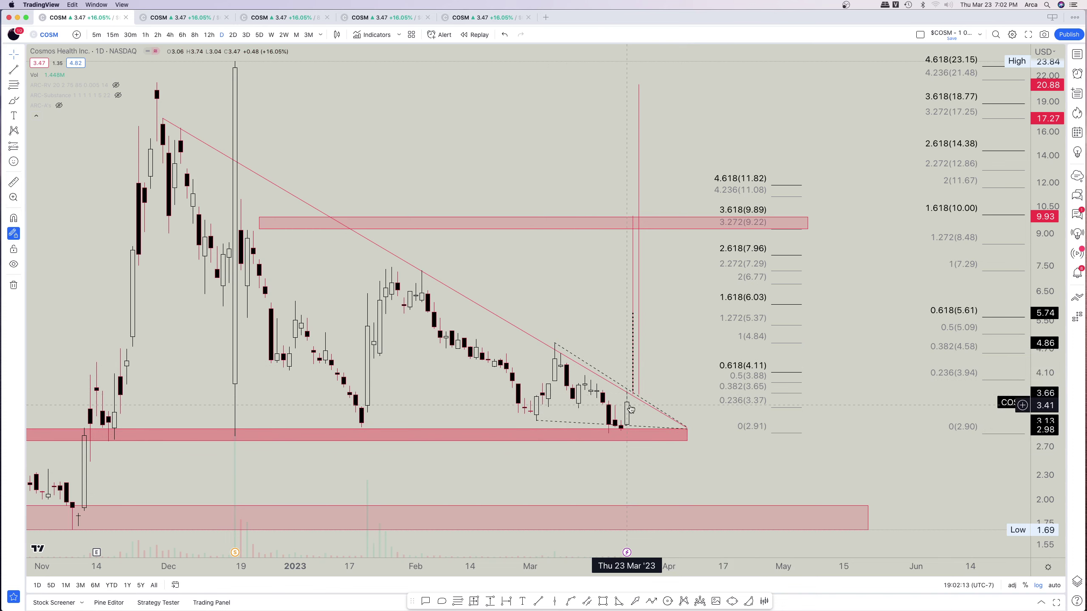
Look through the 8-hour mean, 5-day Critical Expansion and 8-hour Critical Contraction charts, and return to the daily chart.
{"action": "left_click", "coordinate": [175, 18]}
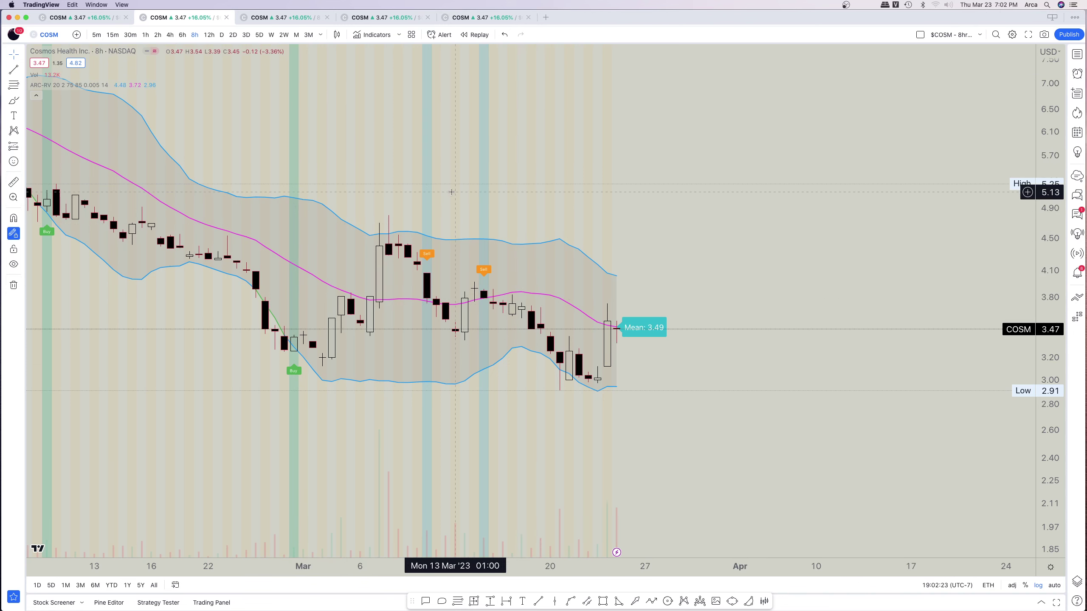
{"action": "left_click", "coordinate": [378, 18]}
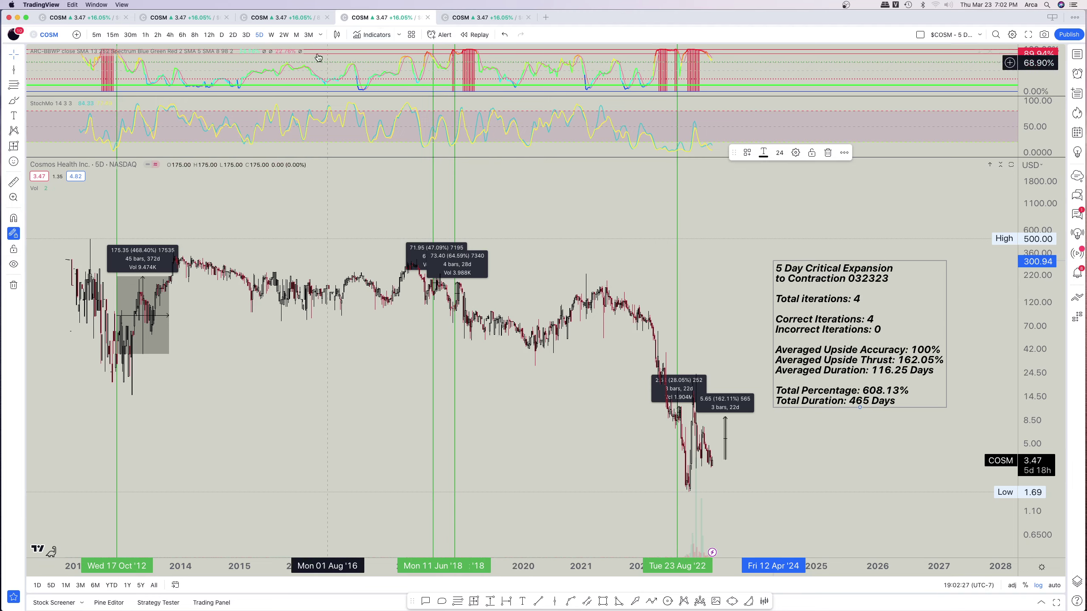
{"action": "left_click", "coordinate": [280, 17]}
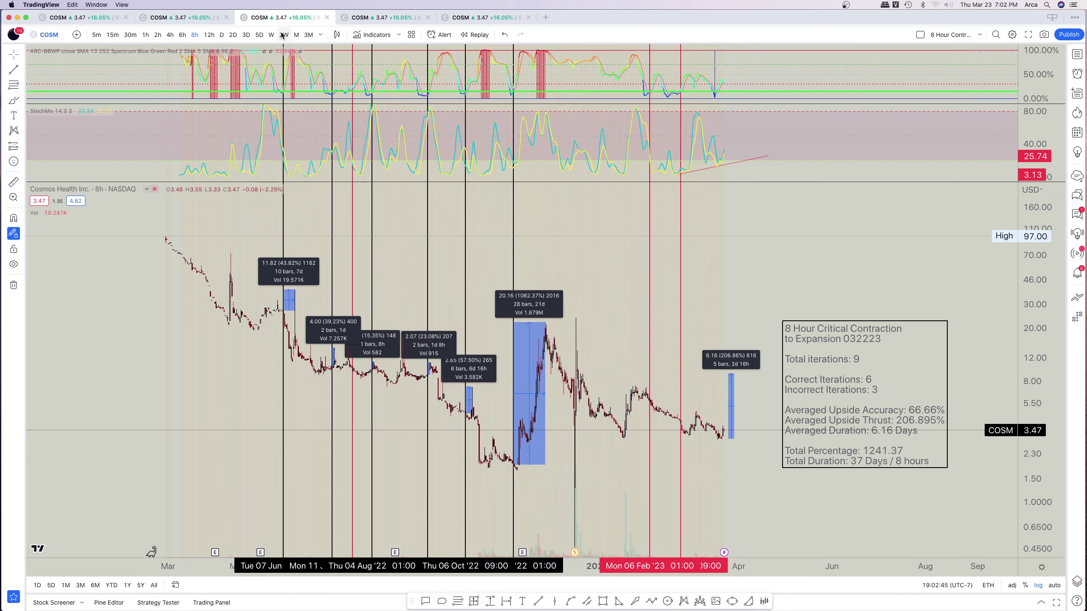
{"action": "left_click", "coordinate": [188, 17]}
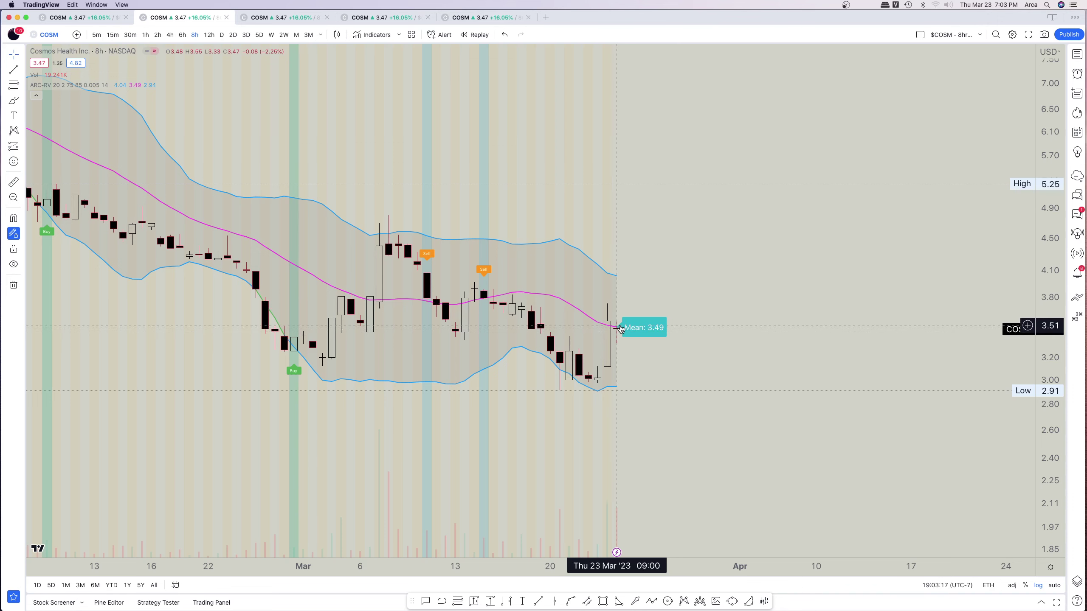
{"action": "left_click", "coordinate": [95, 18]}
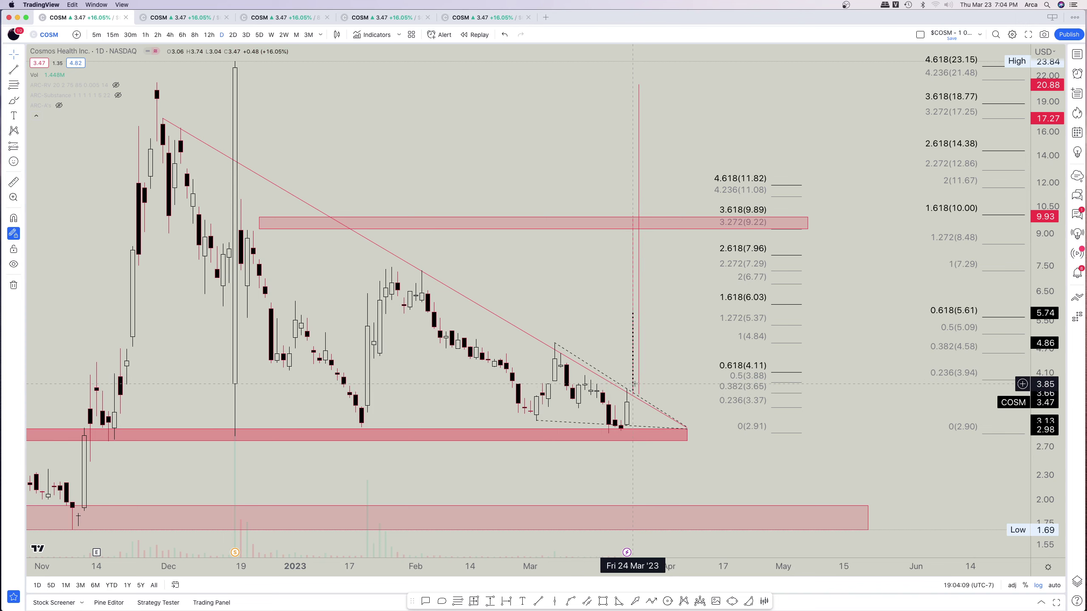
Try placing the dotted target line across the small wedge's opening, undo the move and reselect the line at the breakout.
{"action": "left_click_drag", "start_coordinate": [633, 373], "coordinate": [552, 399]}
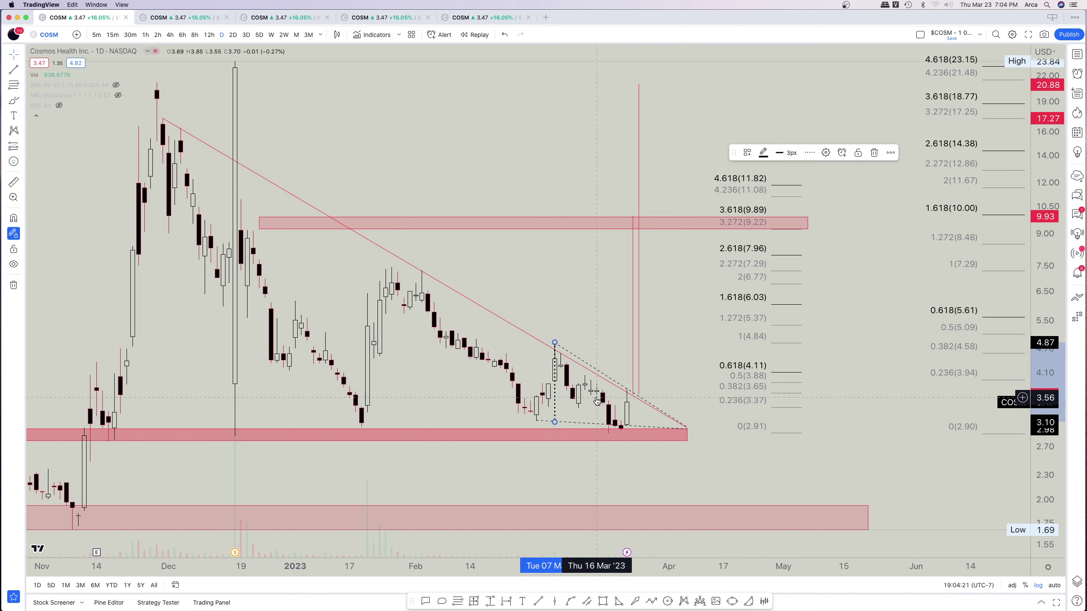
{"action": "key", "text": "super+z"}
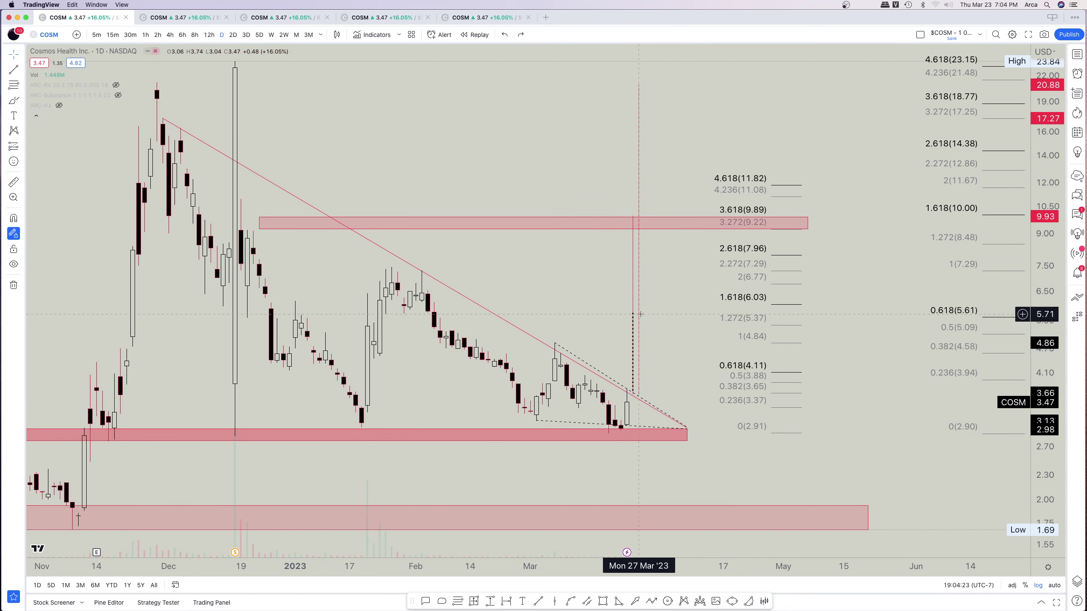
{"action": "left_click", "coordinate": [633, 323]}
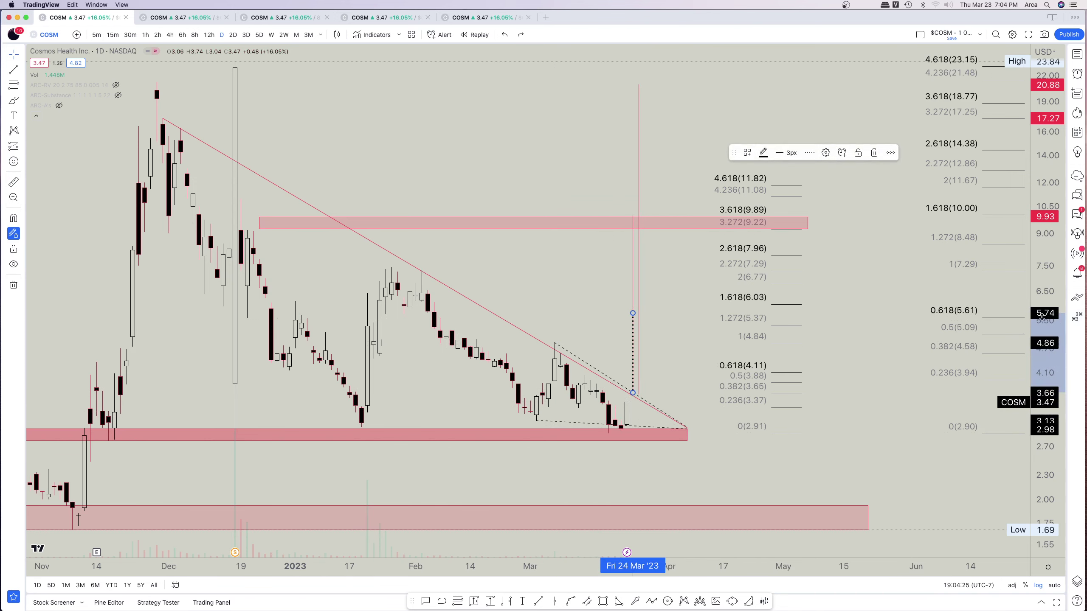
{"action": "left_click", "coordinate": [670, 344]}
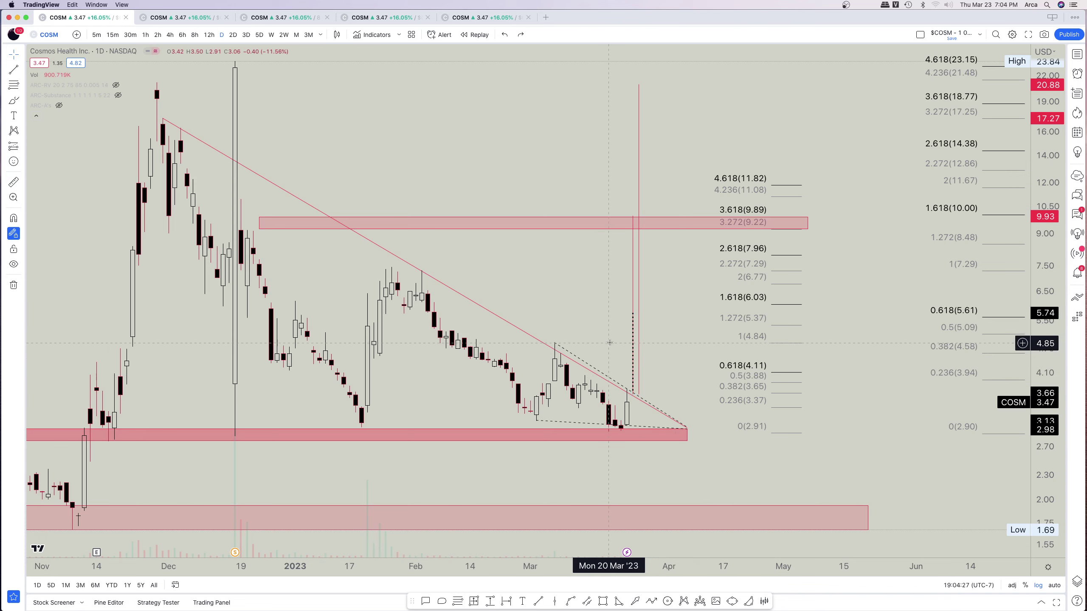
{"action": "left_click", "coordinate": [633, 343]}
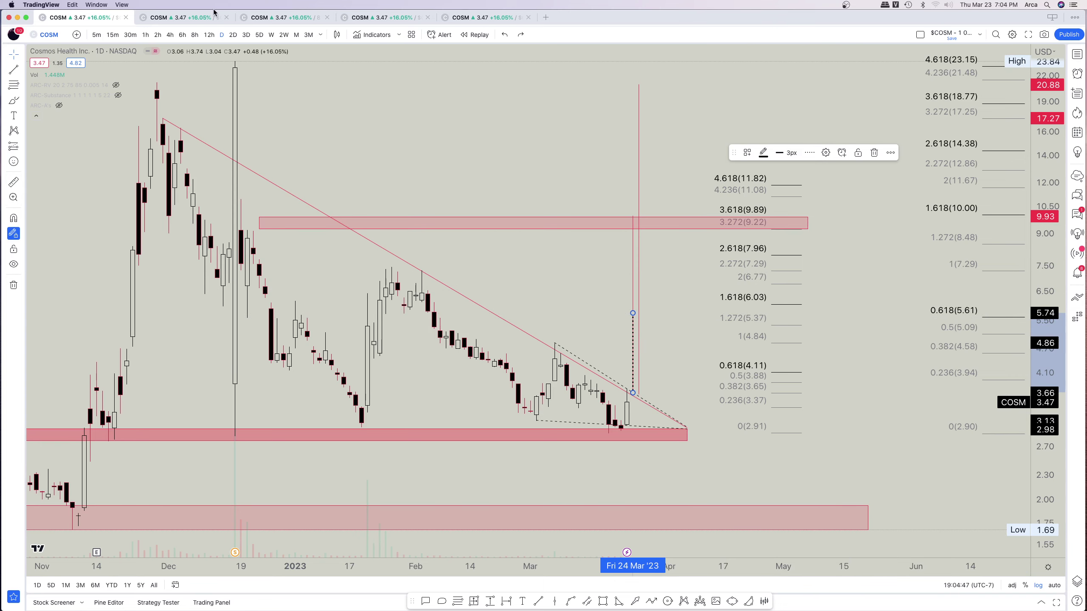
Compare the 8-hour band chart with the 8-hour Critical Contraction and 5-day Critical Expansion statistics.
{"action": "left_click", "coordinate": [183, 17]}
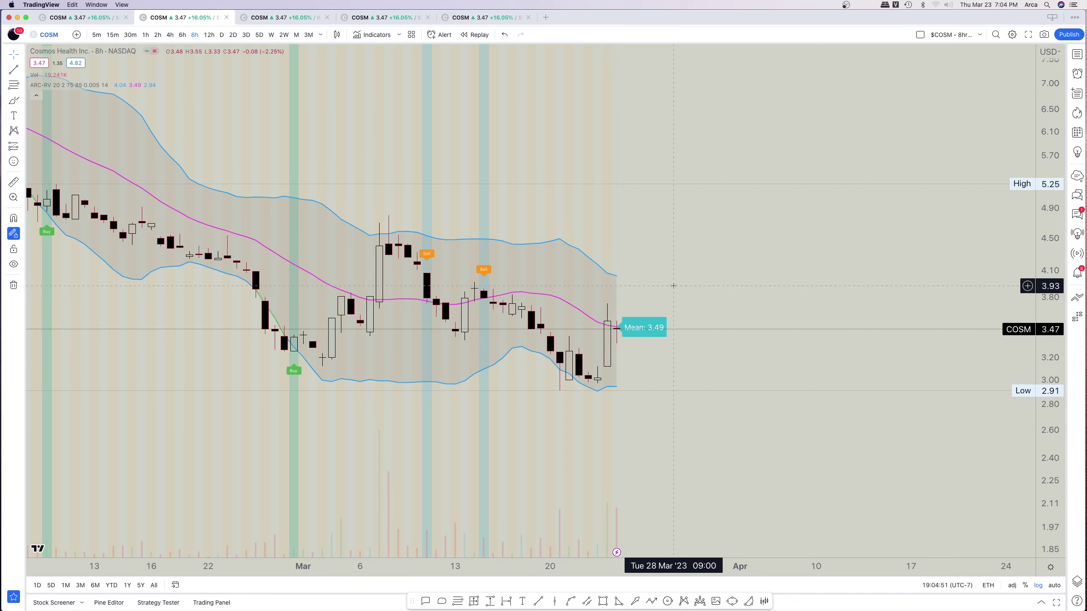
{"action": "left_click", "coordinate": [274, 17]}
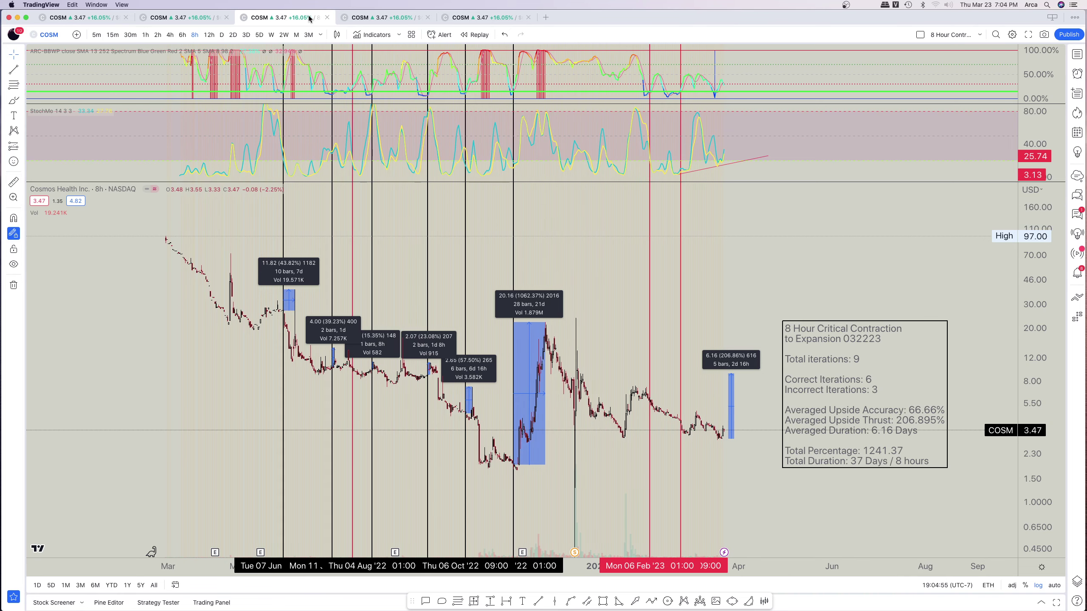
{"action": "left_click", "coordinate": [382, 17]}
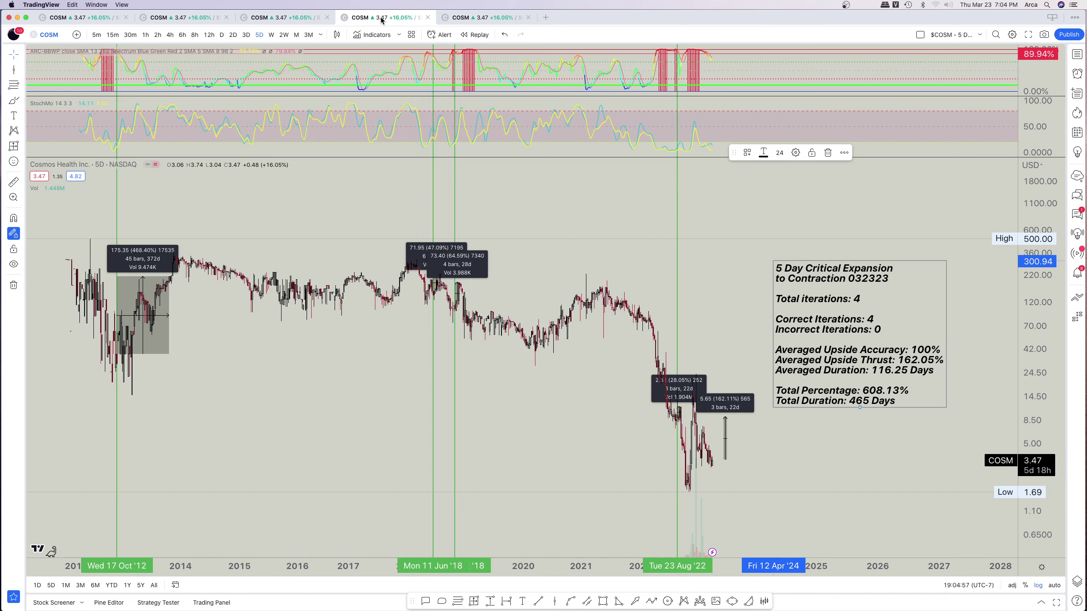
{"action": "left_click", "coordinate": [180, 17]}
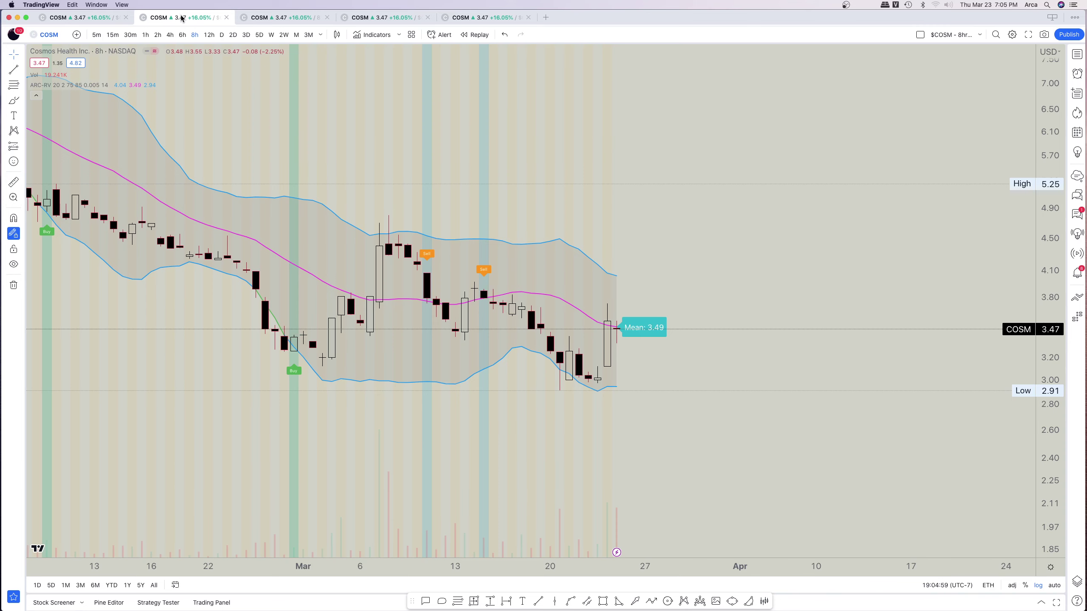
{"action": "left_click", "coordinate": [288, 17]}
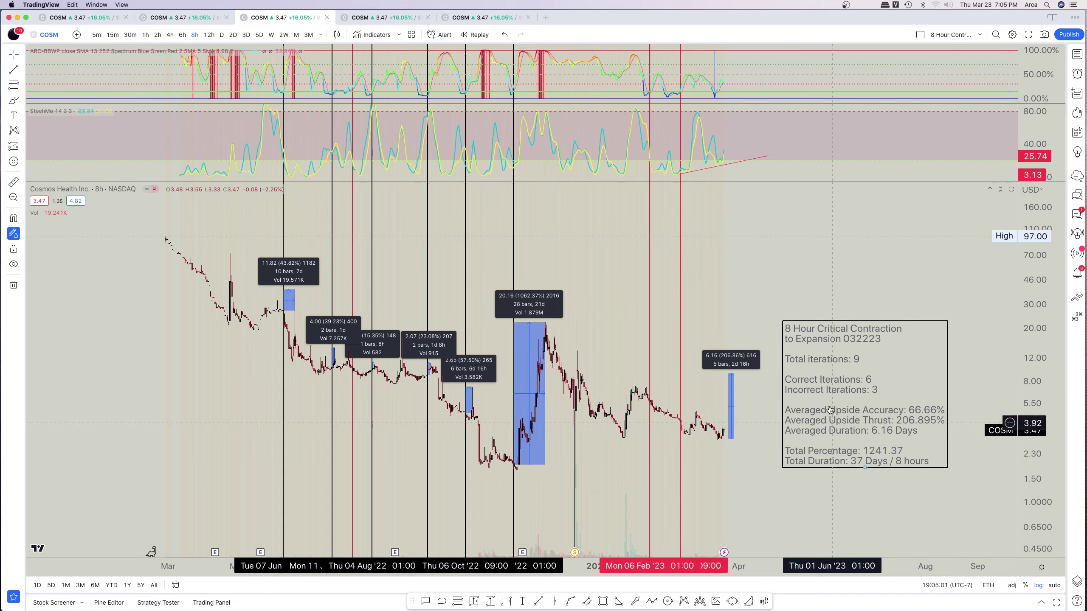
{"action": "left_click", "coordinate": [374, 16]}
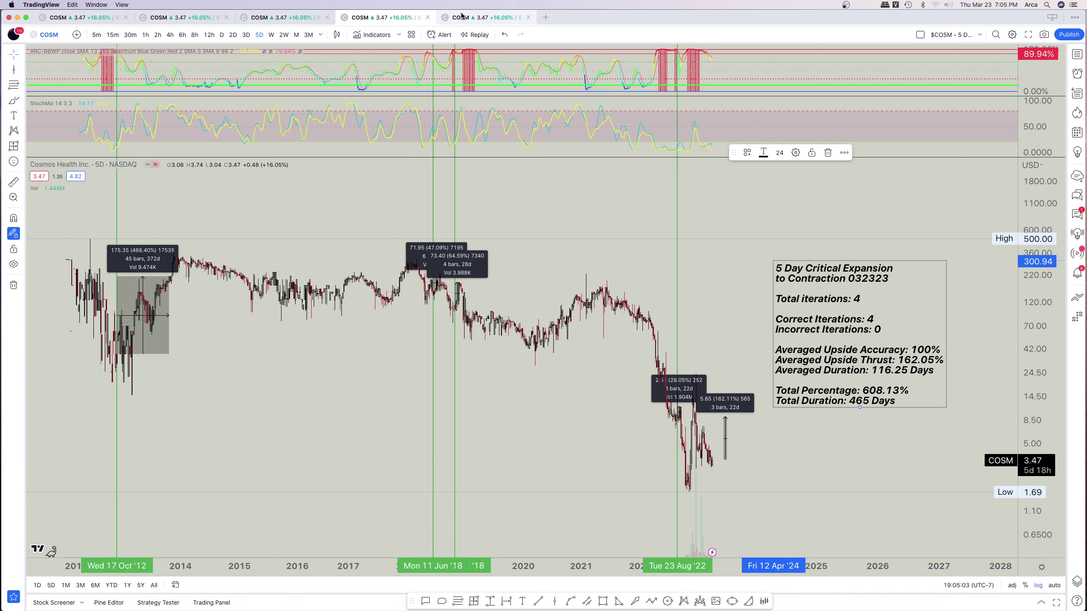
Switch the ARC-RV band chart to the 5-day interval and compress its price scale to fit the mean line and upper band.
{"action": "left_click", "coordinate": [176, 17]}
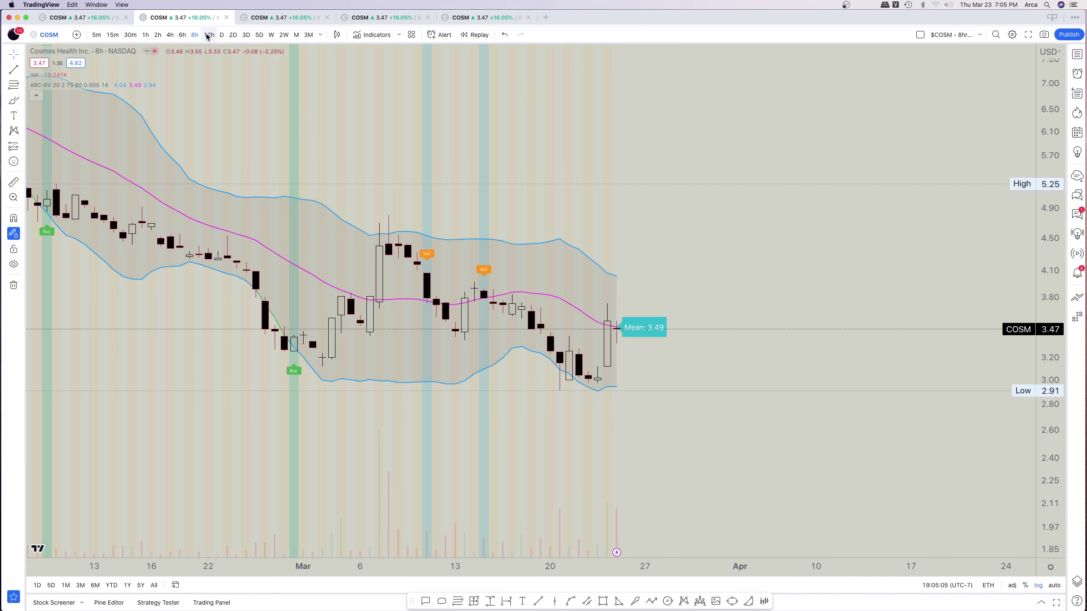
{"action": "left_click", "coordinate": [259, 35]}
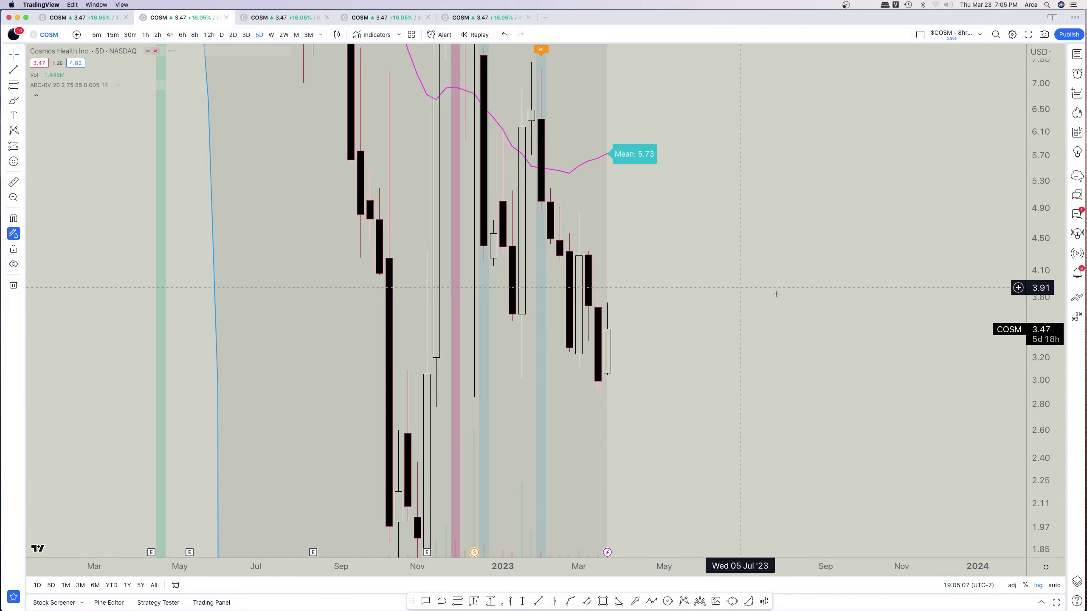
{"action": "left_click_drag", "start_coordinate": [800, 165], "coordinate": [762, 317]}
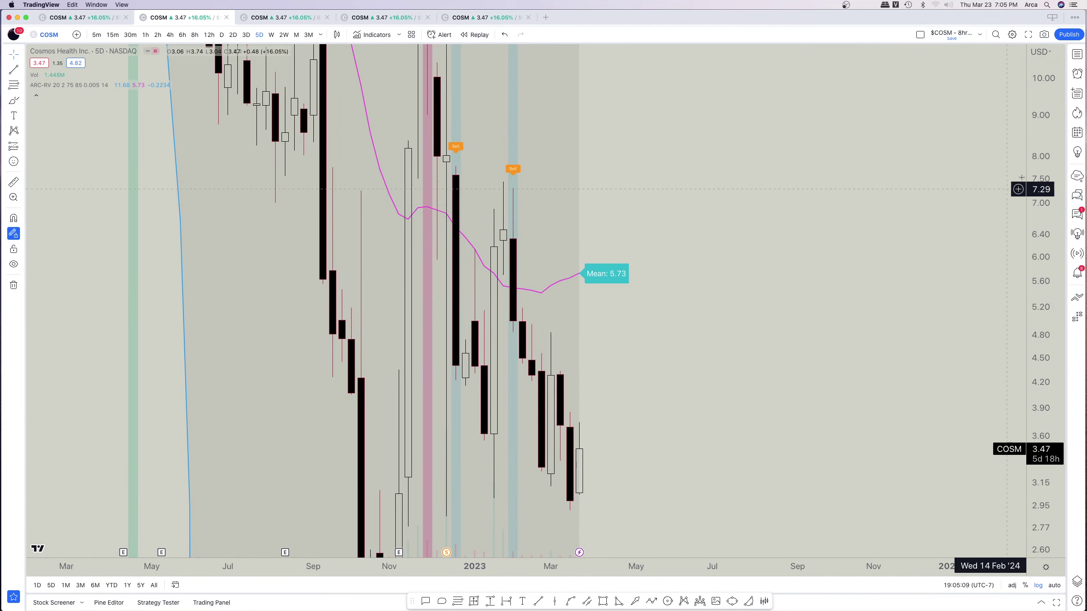
{"action": "left_click_drag", "start_coordinate": [1039, 190], "coordinate": [1023, 364]}
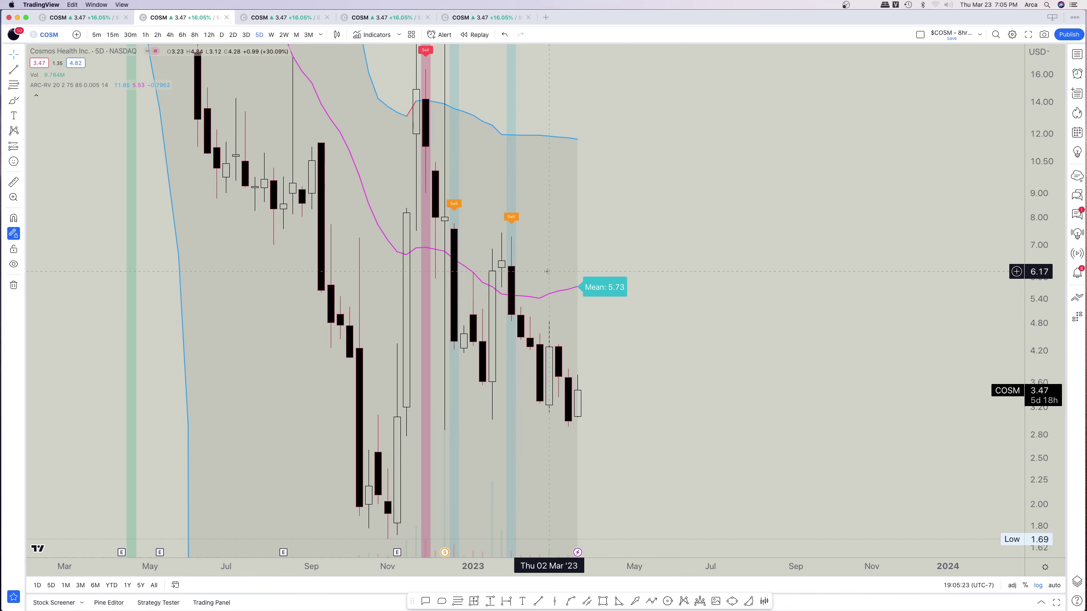
Compare the daily chart's dotted target line with the 5-day mean level, and bring up the 5-day Critical Expansion chart.
{"action": "left_click", "coordinate": [122, 21]}
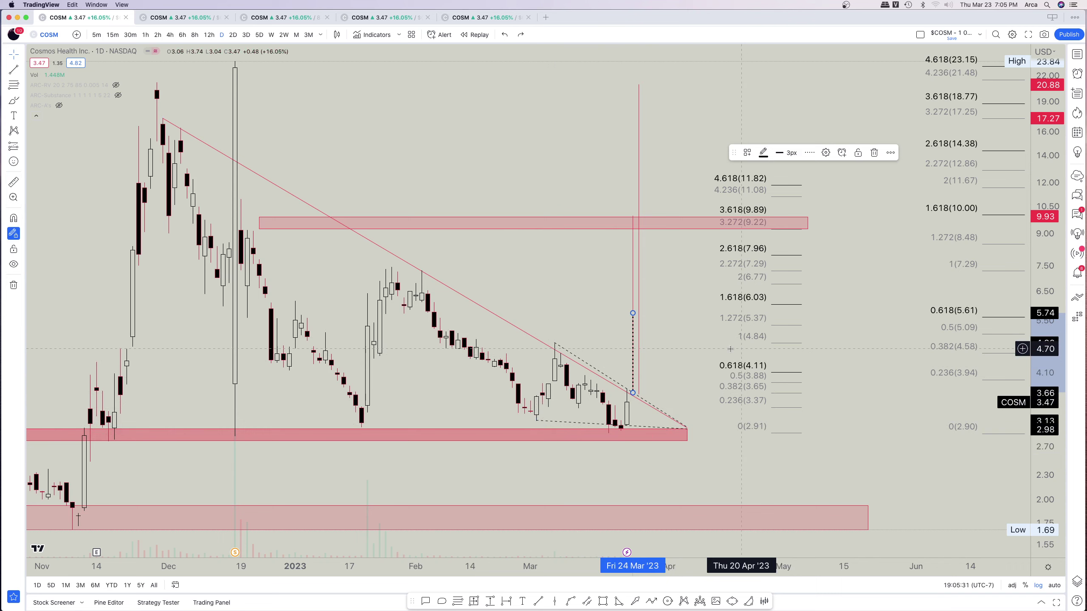
{"action": "left_click", "coordinate": [181, 17]}
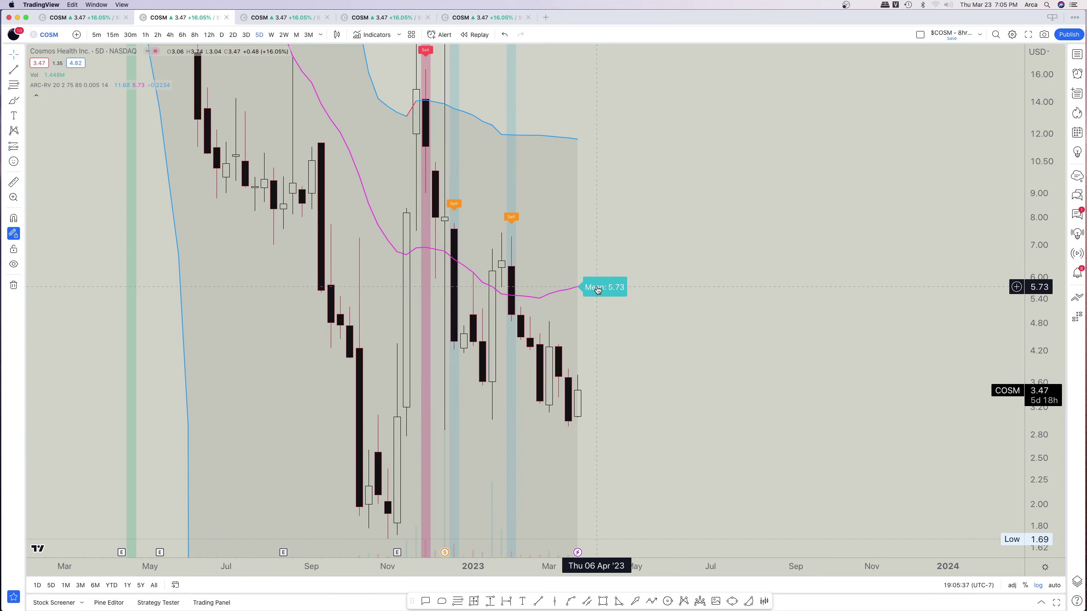
{"action": "left_click", "coordinate": [375, 19]}
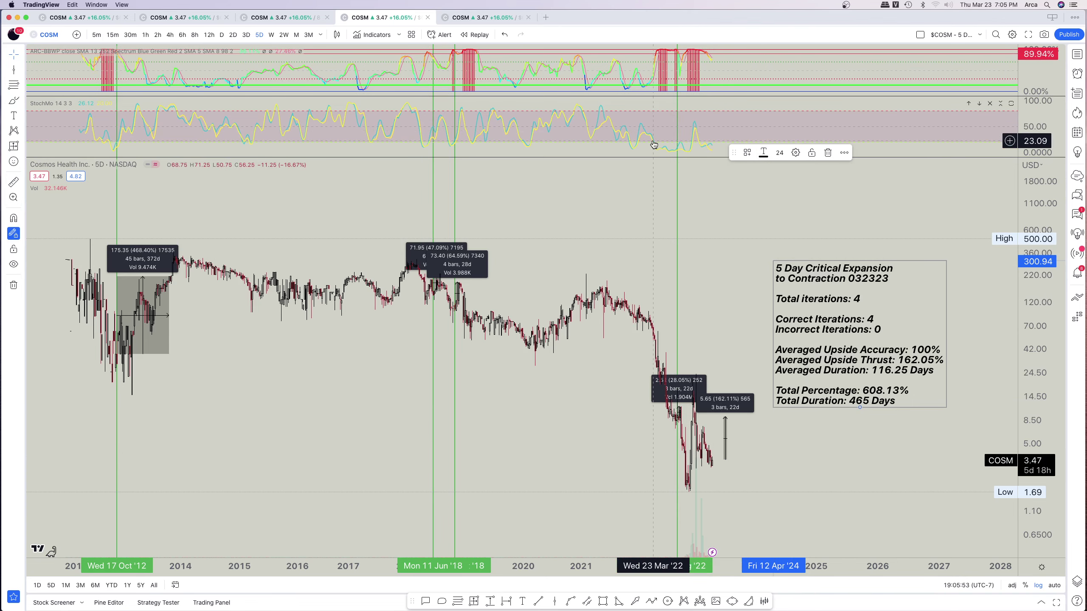
Enlarge the StochMo and ARC-BBWP indicator panes above the 5-day price chart, focusing on the years from 2018 onward.
{"action": "scroll", "coordinate": [685, 145], "scroll_direction": "right", "scroll_amount": 5}
{"action": "left_click_drag", "start_coordinate": [687, 157], "coordinate": [687, 261]}
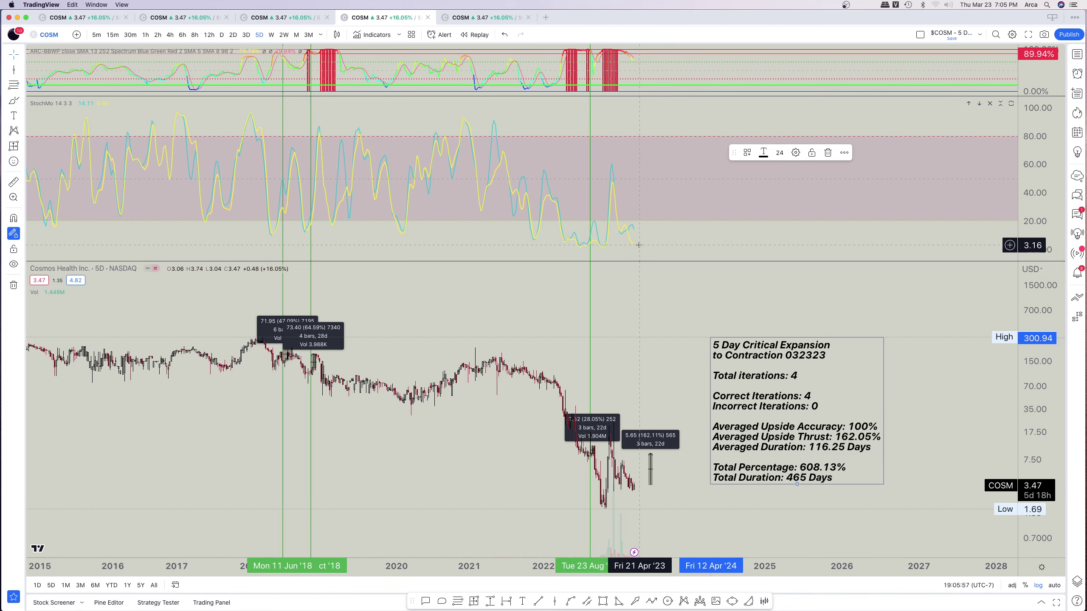
{"action": "scroll", "coordinate": [630, 247], "scroll_direction": "up", "scroll_amount": 5}
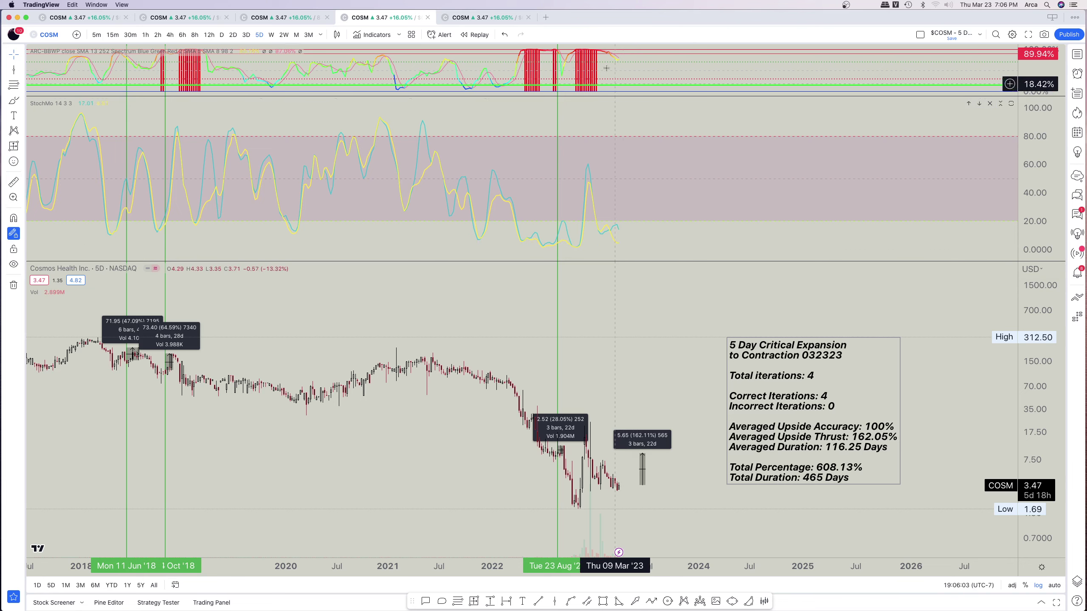
{"action": "left_click_drag", "start_coordinate": [666, 96], "coordinate": [666, 169]}
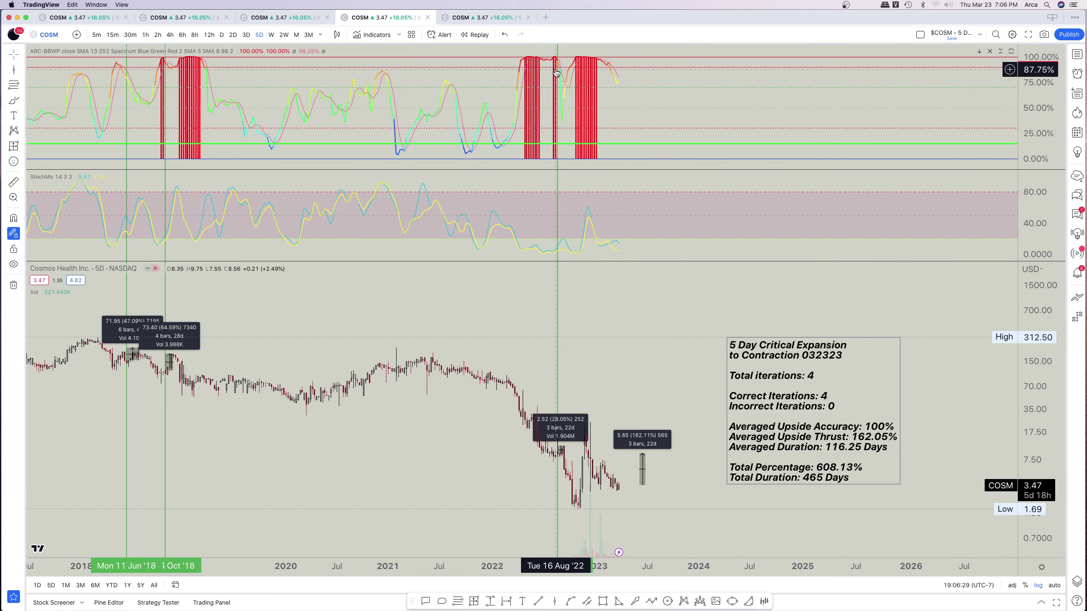
Revisit the daily wedge targets and the 8-hour and 5-day statistics, ending on the 5-day mean level.
{"action": "left_click", "coordinate": [92, 20]}
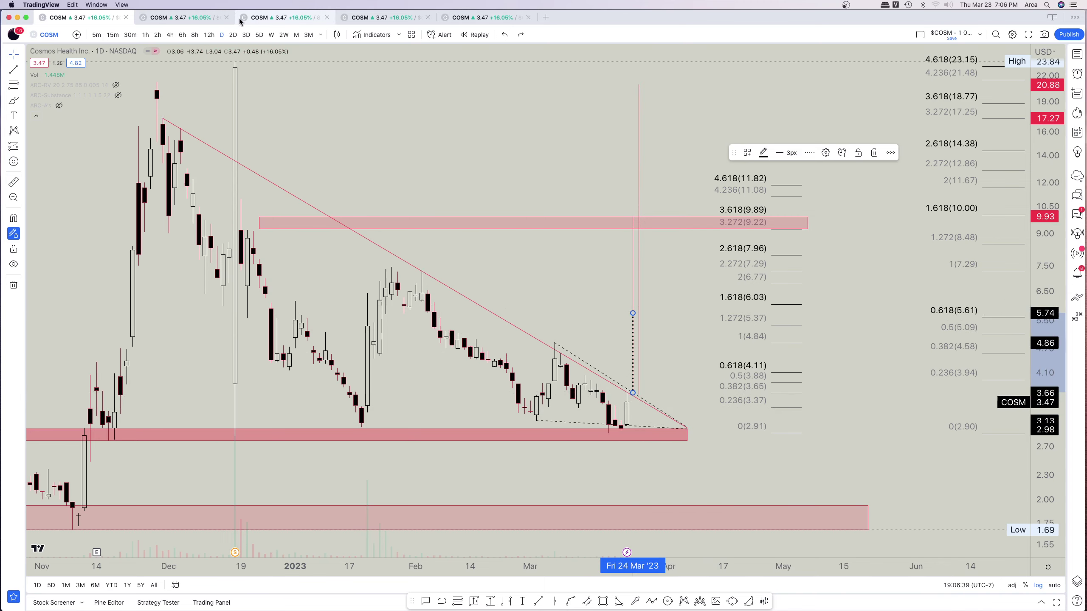
{"action": "left_click", "coordinate": [269, 17]}
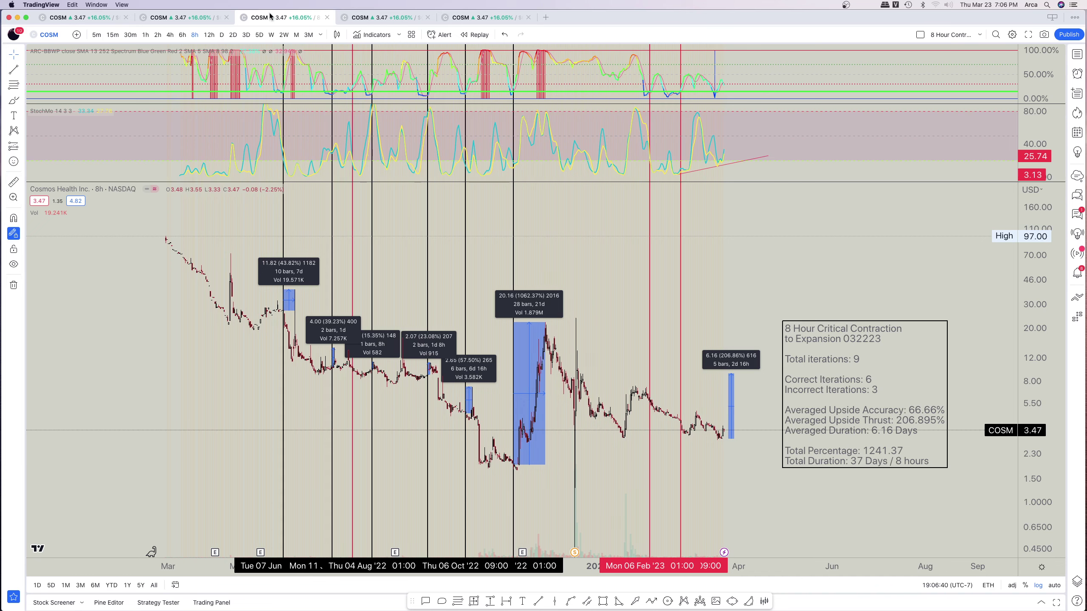
{"action": "left_click", "coordinate": [376, 18]}
{"action": "left_click", "coordinate": [171, 18]}
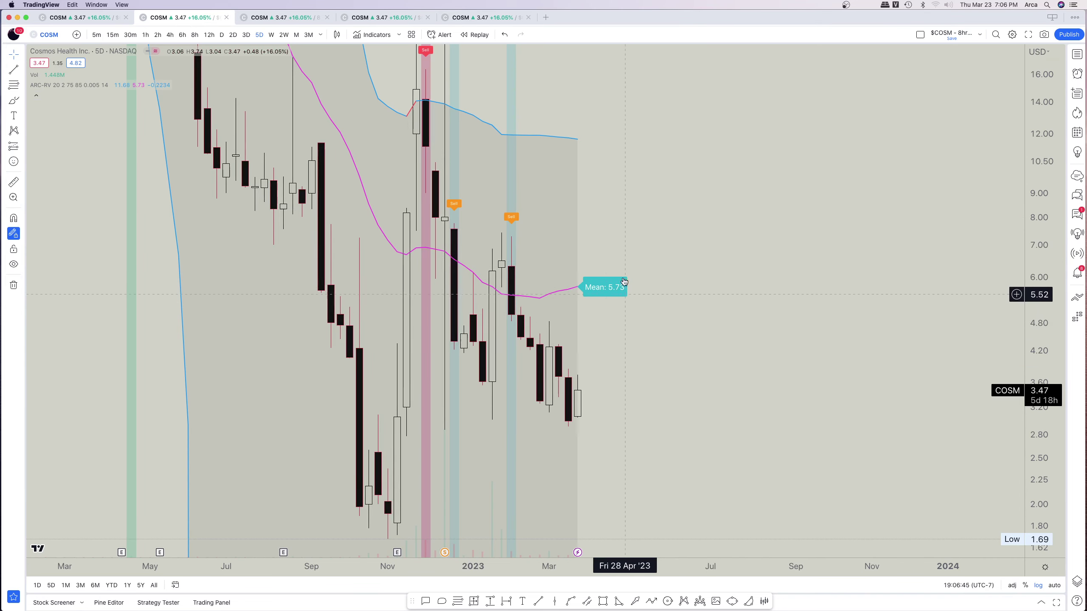
Zoom out the 5-day Critical Expansion chart to examine all marked iterations from October 2012 onward.
{"action": "left_click", "coordinate": [376, 17]}
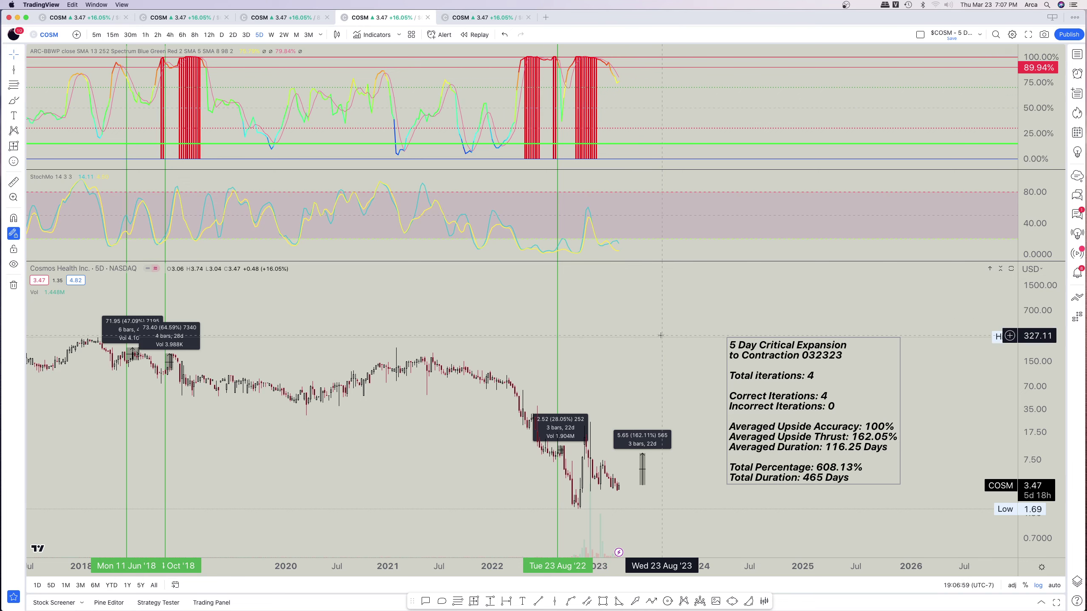
{"action": "scroll", "coordinate": [660, 335], "scroll_direction": "down", "scroll_amount": 3}
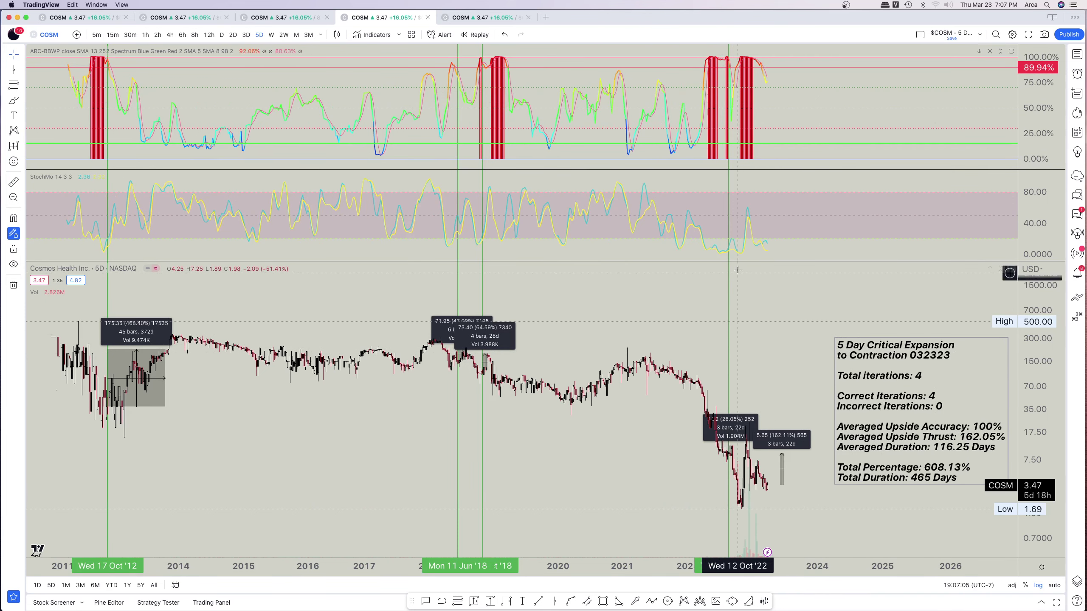
{"action": "scroll", "coordinate": [673, 302], "scroll_direction": "down", "scroll_amount": 1}
{"action": "scroll", "coordinate": [673, 302], "scroll_direction": "down", "scroll_amount": 2}
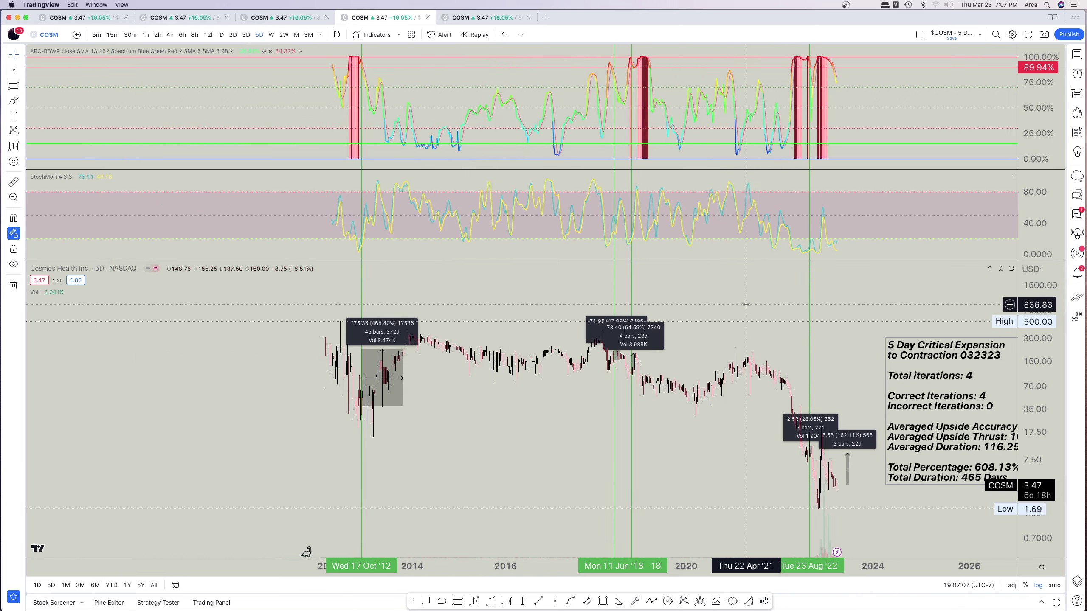
Move the 5-day statistics note further from the price bars, focus on recent years, and check the 162.11% projection's price target.
{"action": "left_click_drag", "start_coordinate": [744, 300], "coordinate": [591, 292]}
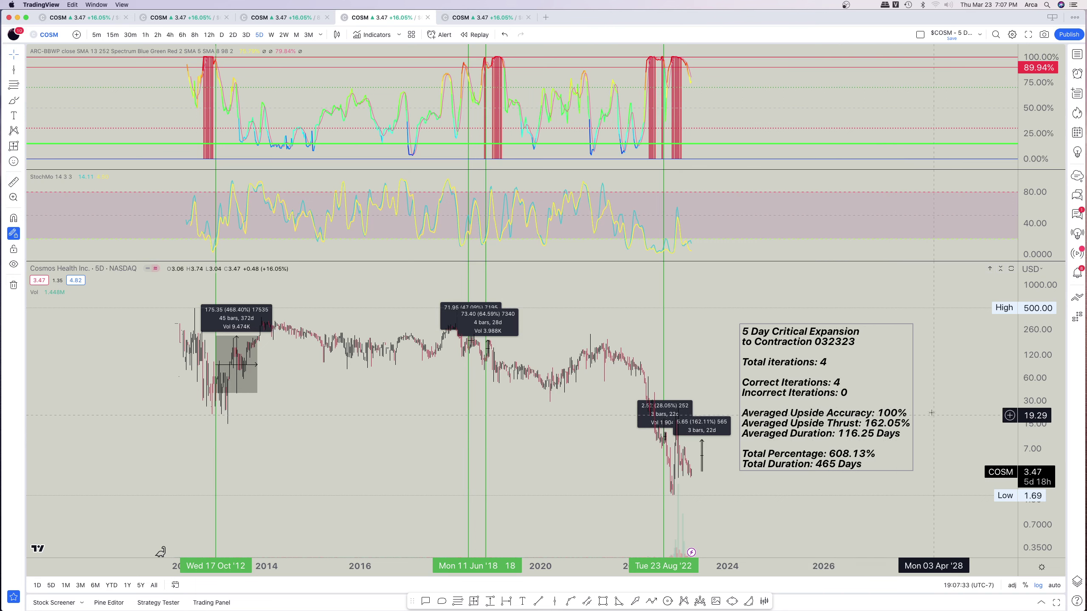
{"action": "left_click_drag", "start_coordinate": [853, 399], "coordinate": [910, 391]}
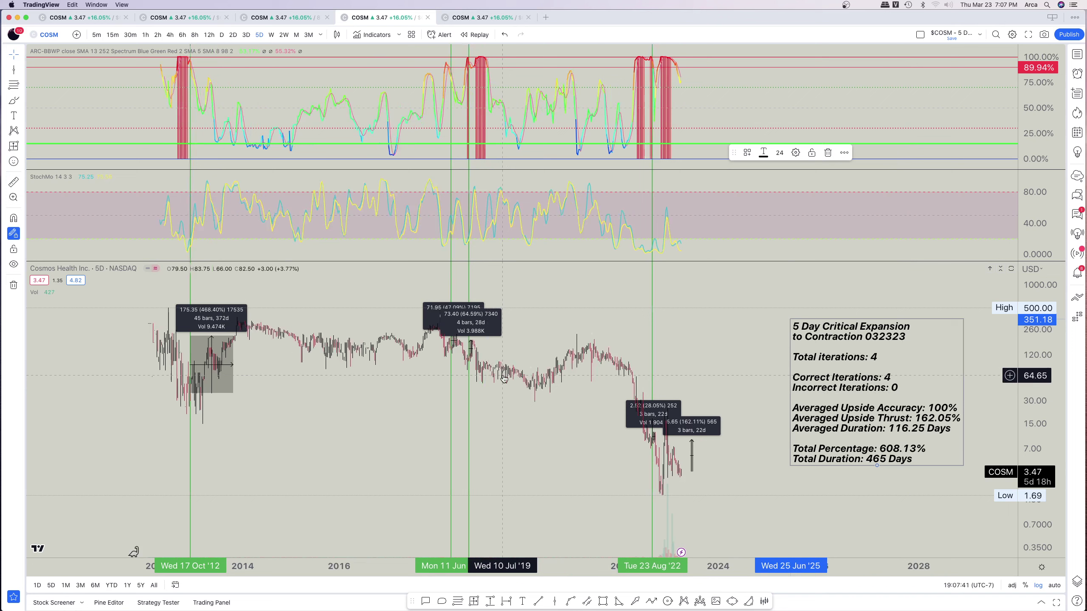
{"action": "scroll", "coordinate": [503, 378], "scroll_direction": "up", "scroll_amount": 2}
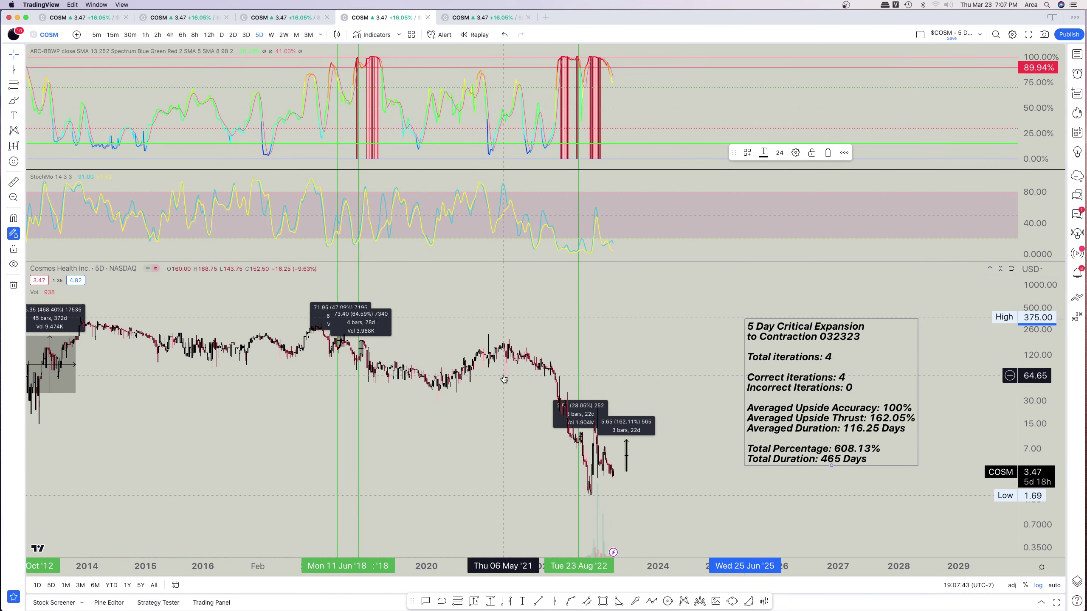
{"action": "scroll", "coordinate": [503, 378], "scroll_direction": "up", "scroll_amount": 3}
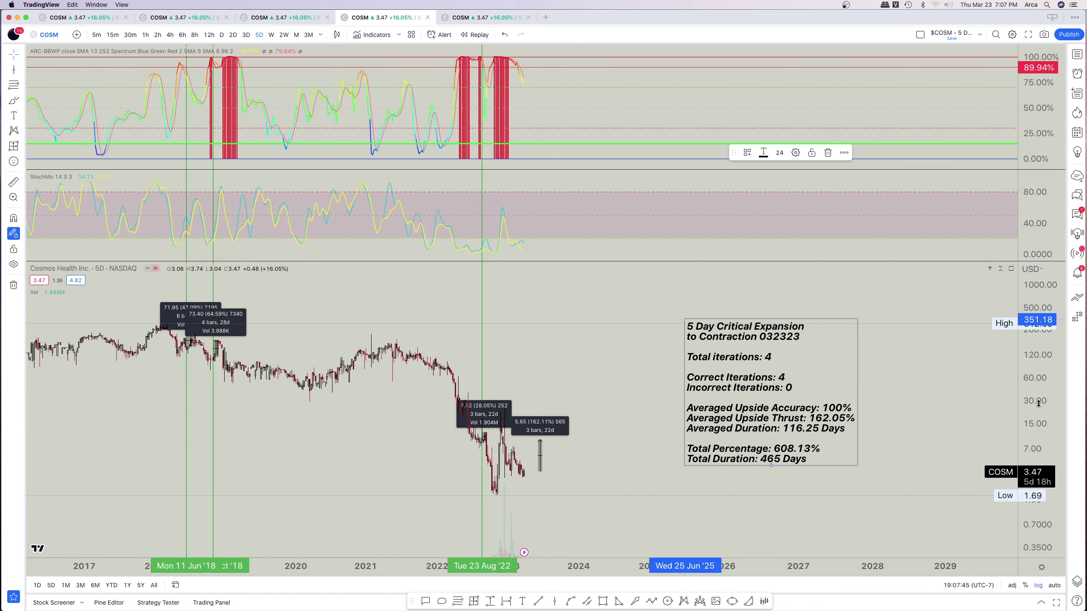
{"action": "left_click_drag", "start_coordinate": [1040, 413], "coordinate": [1040, 325]}
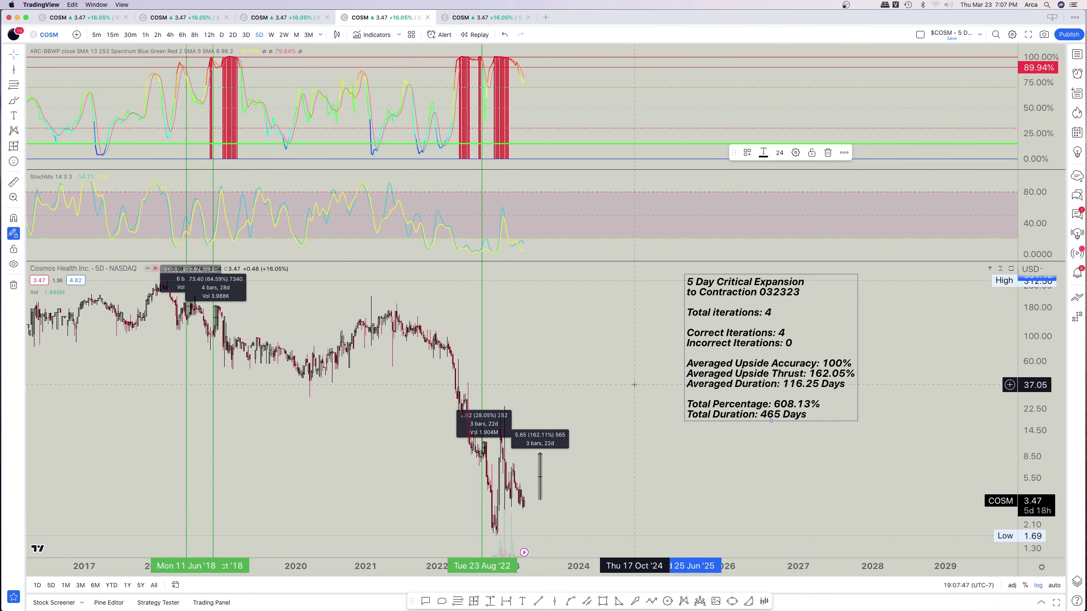
{"action": "left_click_drag", "start_coordinate": [650, 383], "coordinate": [689, 350]}
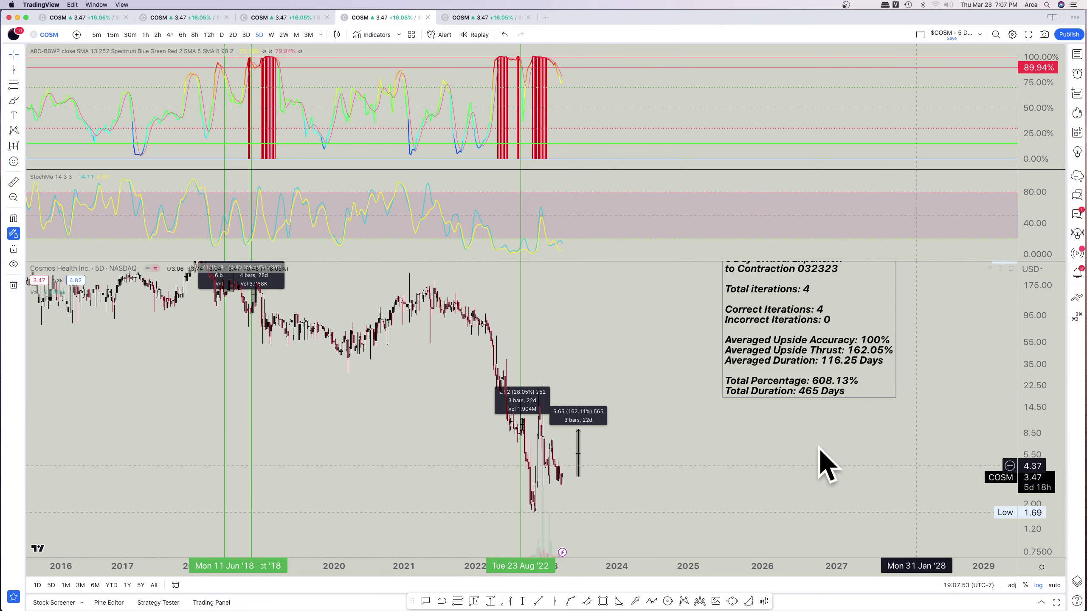
{"action": "left_click", "coordinate": [582, 440]}
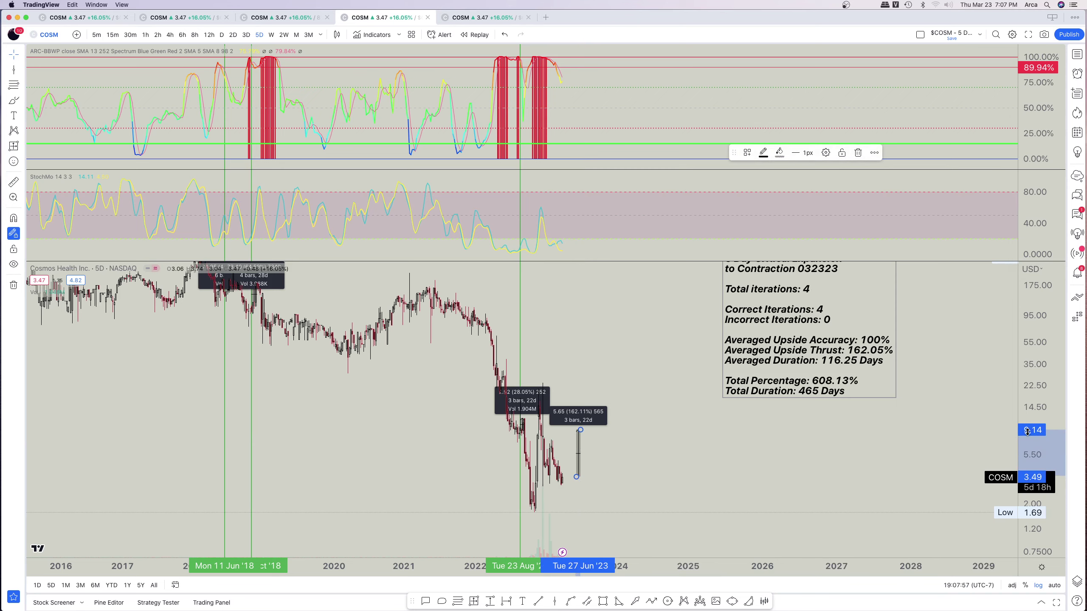
Examine the StochMo trend line on the 8-hour chart in an enlarged pane, and check the 206.86% projection's price target.
{"action": "left_click", "coordinate": [276, 18]}
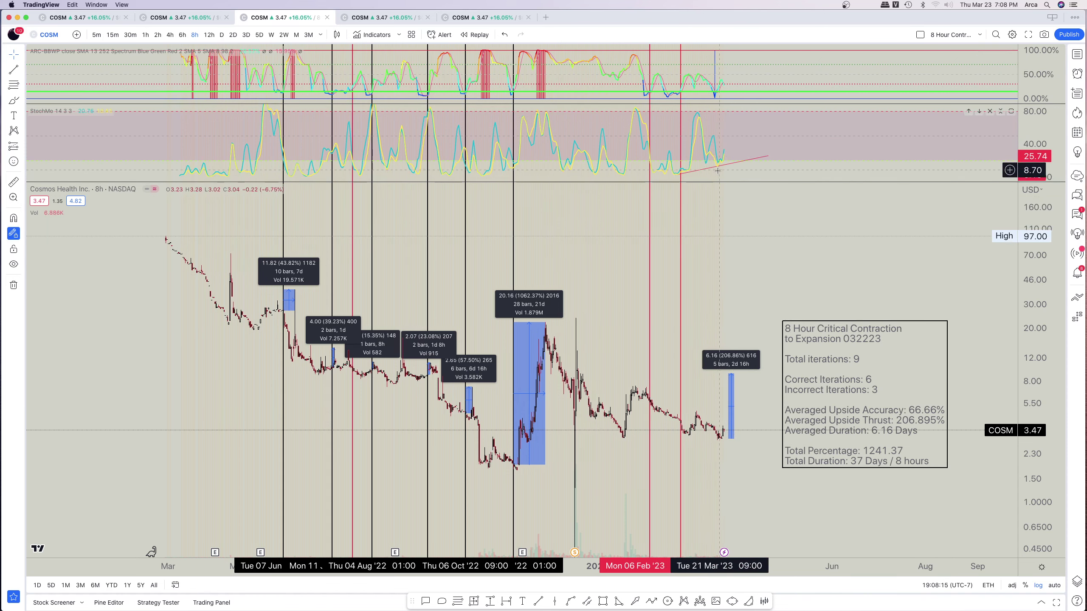
{"action": "left_click_drag", "start_coordinate": [746, 183], "coordinate": [739, 326]}
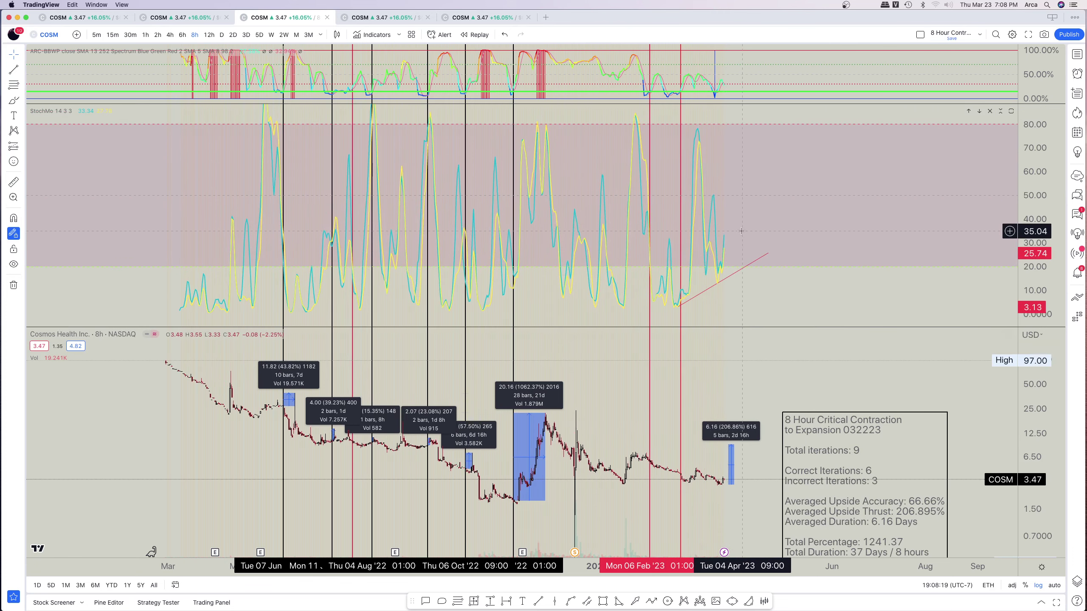
{"action": "left_click_drag", "start_coordinate": [1033, 211], "coordinate": [1031, 231]}
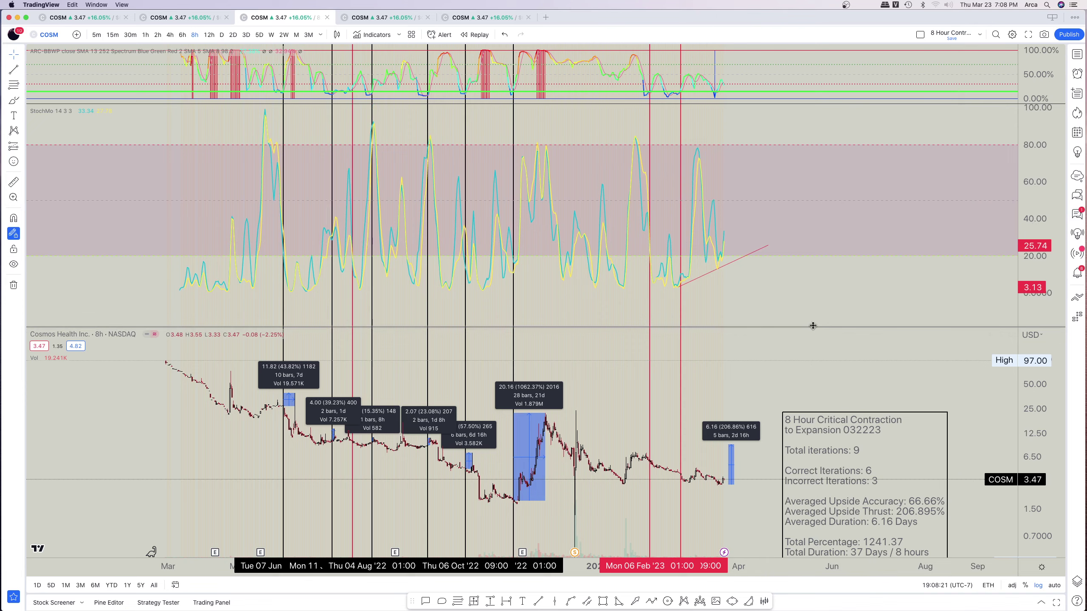
{"action": "left_click_drag", "start_coordinate": [813, 327], "coordinate": [814, 176]}
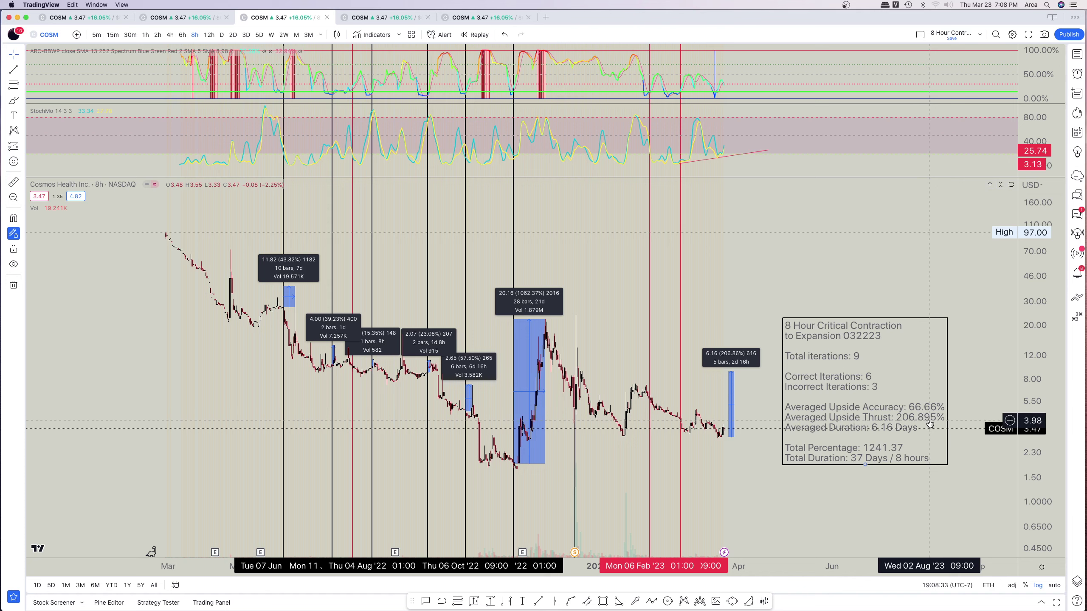
{"action": "left_click", "coordinate": [731, 402]}
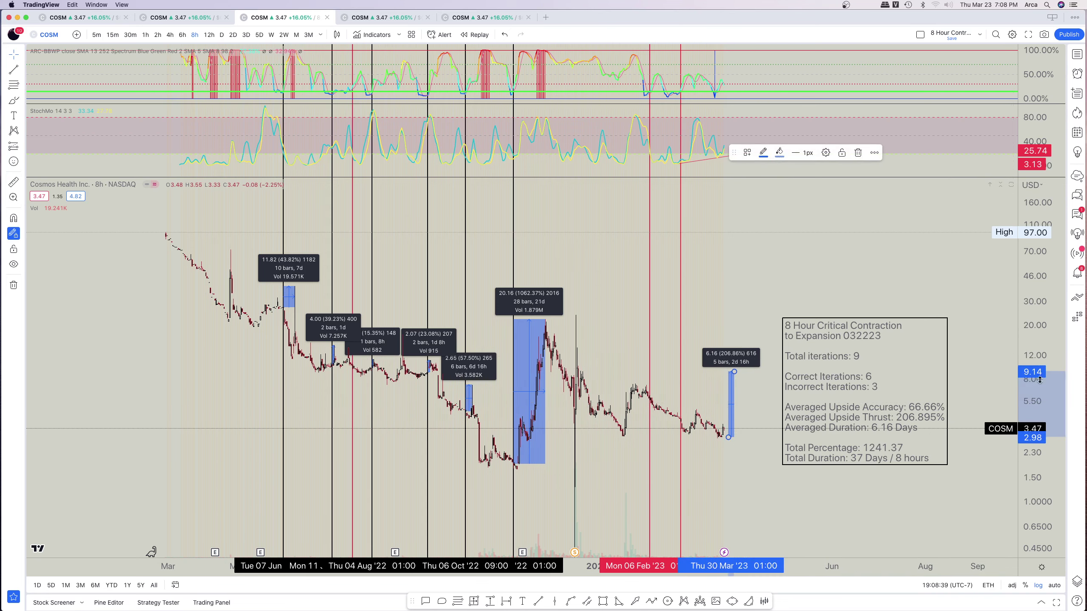
Place the 5-day statistics note closer to the price bars, and compare the 162.11% projection's target with the 8-hour chart's projection.
{"action": "left_click", "coordinate": [368, 17]}
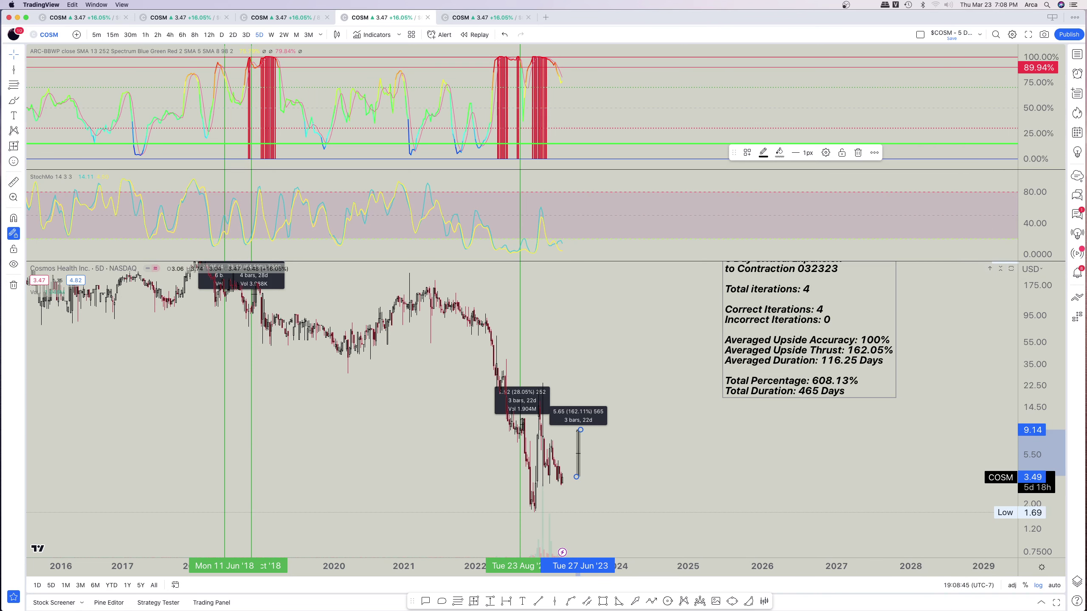
{"action": "left_click_drag", "start_coordinate": [1031, 354], "coordinate": [1037, 396]}
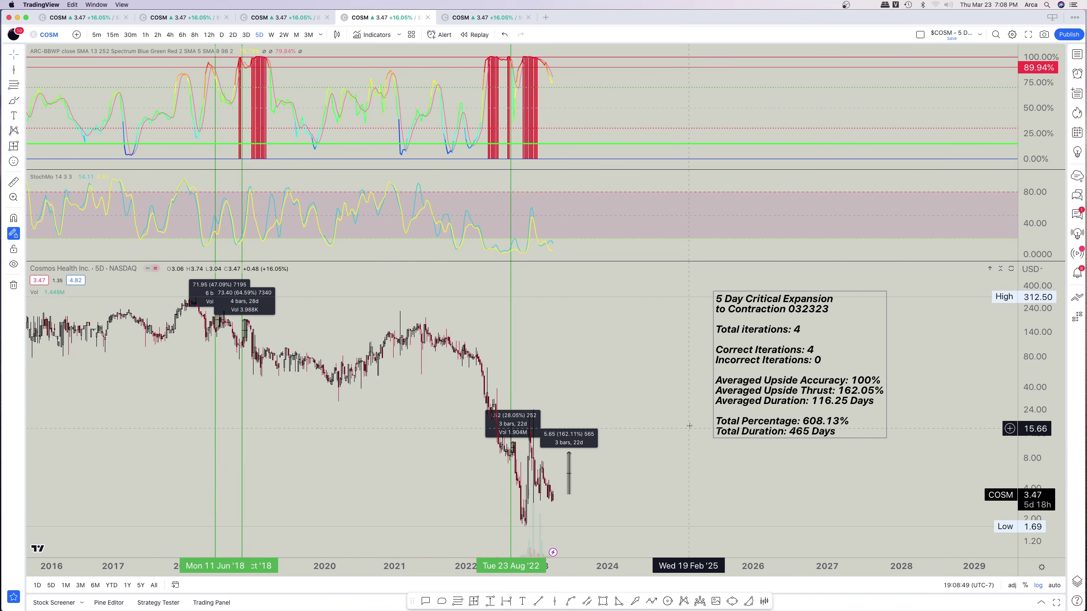
{"action": "left_click_drag", "start_coordinate": [762, 385], "coordinate": [682, 386]}
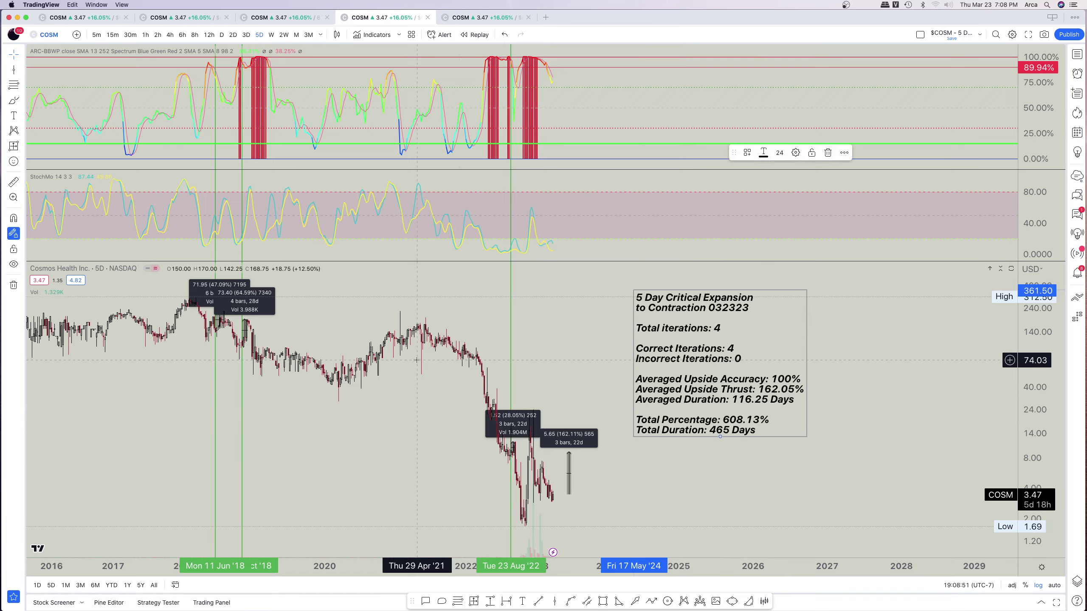
{"action": "scroll", "coordinate": [437, 349], "scroll_direction": "up", "scroll_amount": 2}
{"action": "left_click_drag", "start_coordinate": [442, 346], "coordinate": [473, 364]}
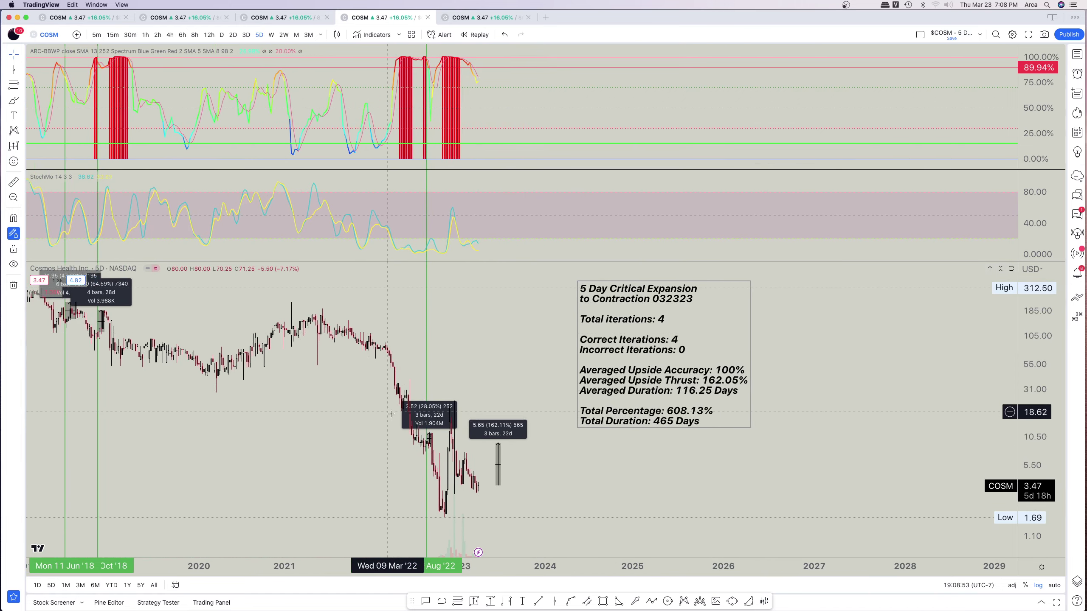
{"action": "left_click", "coordinate": [498, 467]}
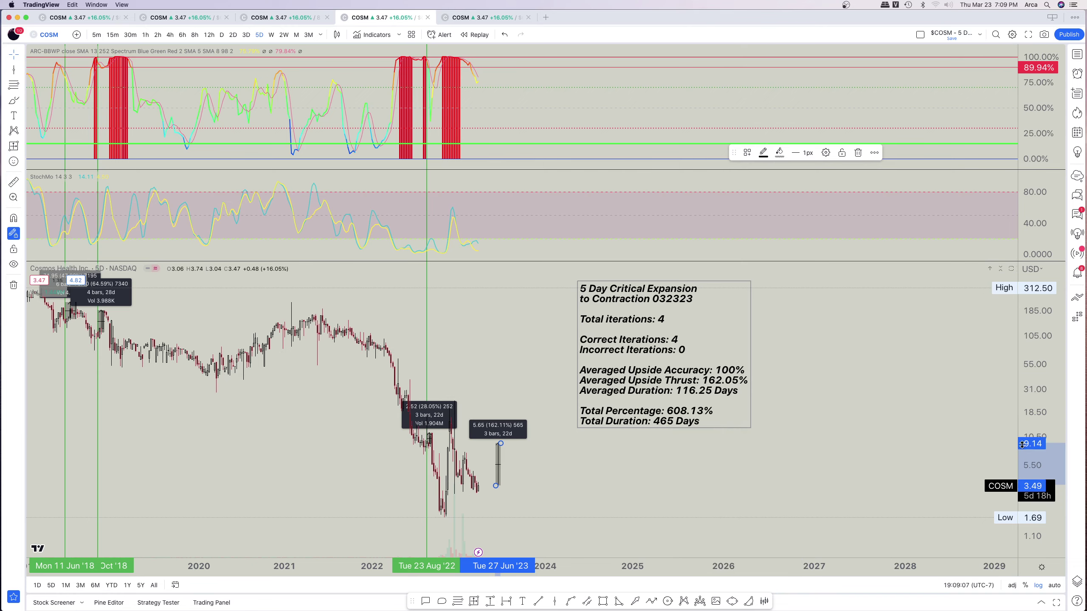
{"action": "left_click", "coordinate": [286, 17]}
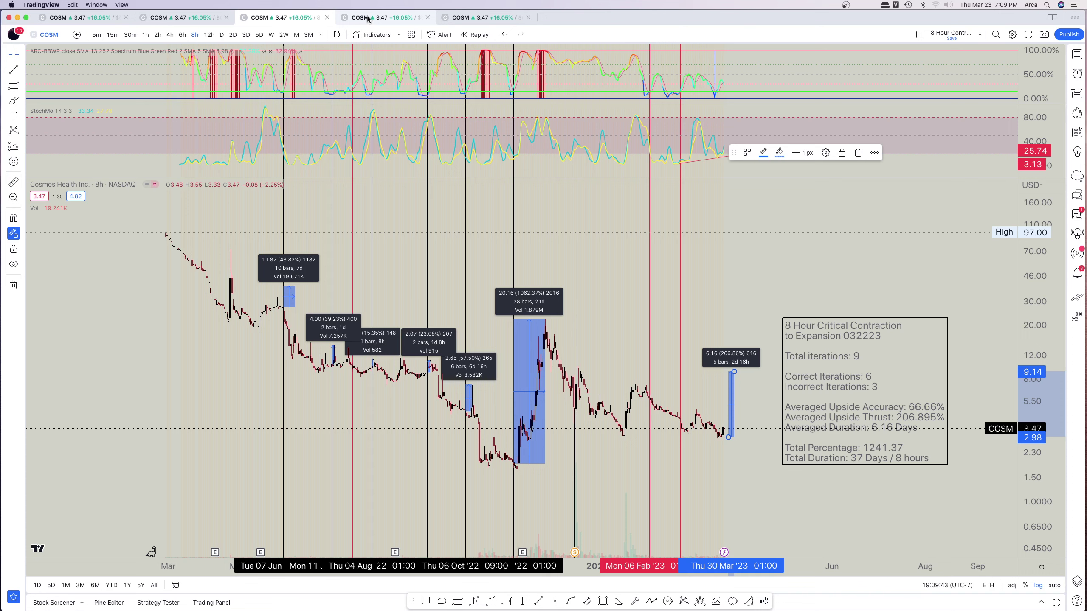
Switch the RSI divergence chart to the two-column, six-chart layout and maximise the ARC-RSI pane in the first chart.
{"action": "left_click", "coordinate": [470, 17]}
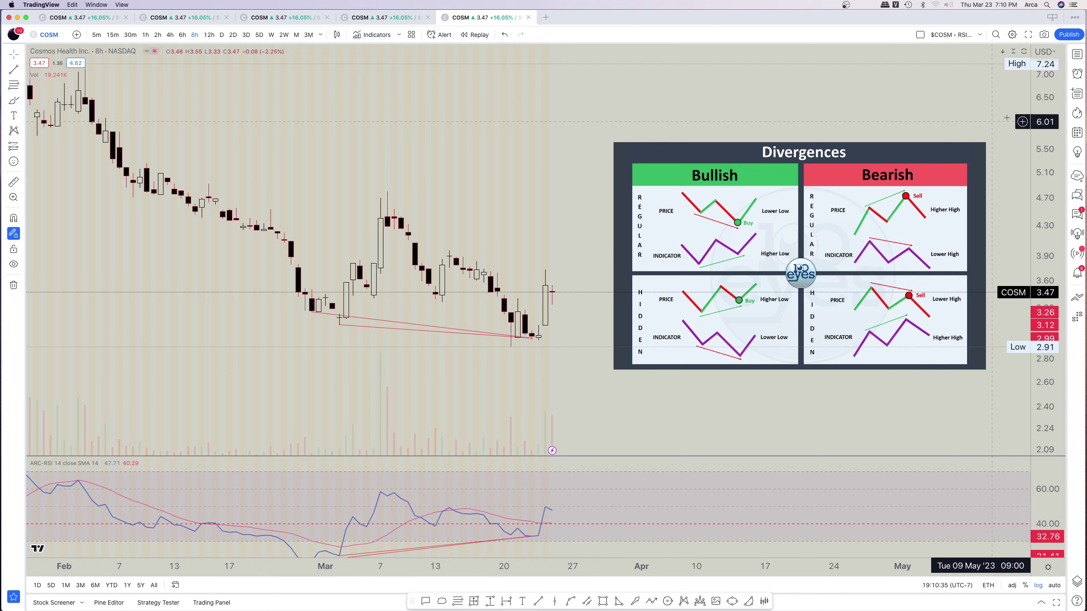
{"action": "left_click", "coordinate": [920, 36]}
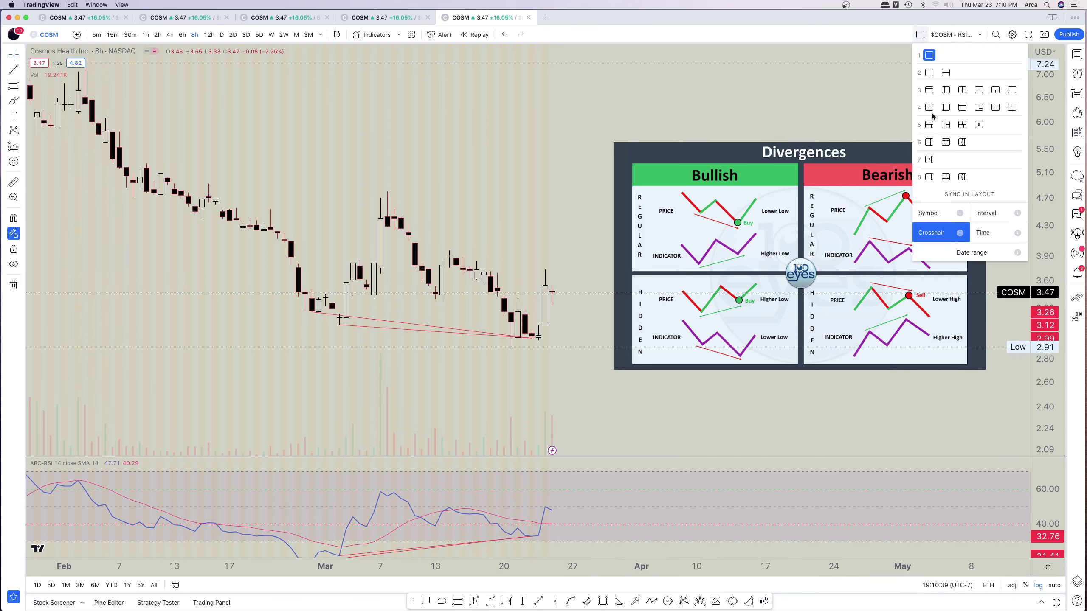
{"action": "left_click", "coordinate": [946, 142]}
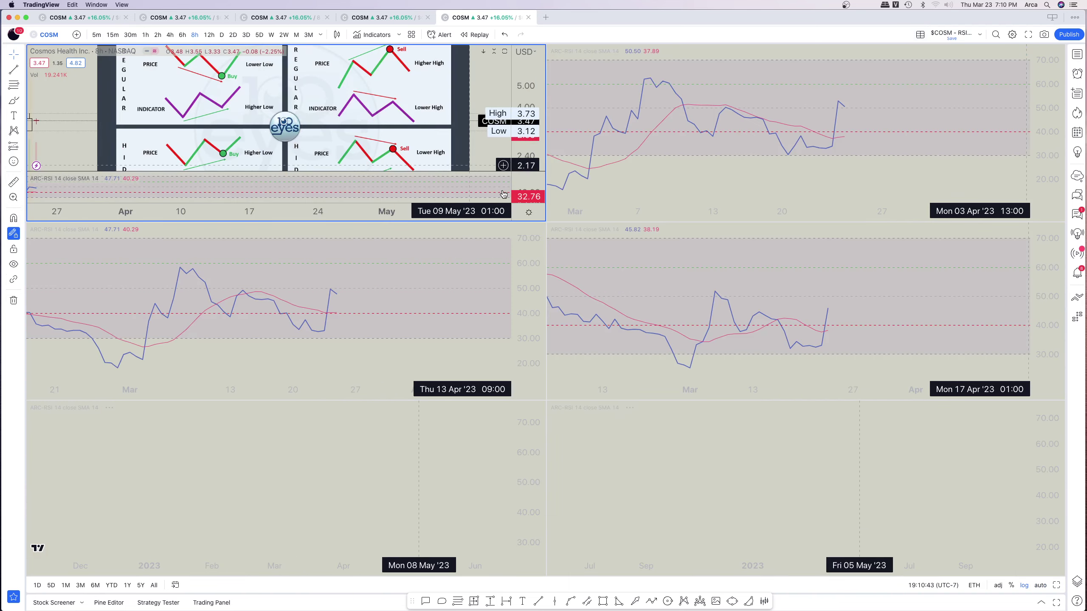
{"action": "left_click", "coordinate": [506, 180]}
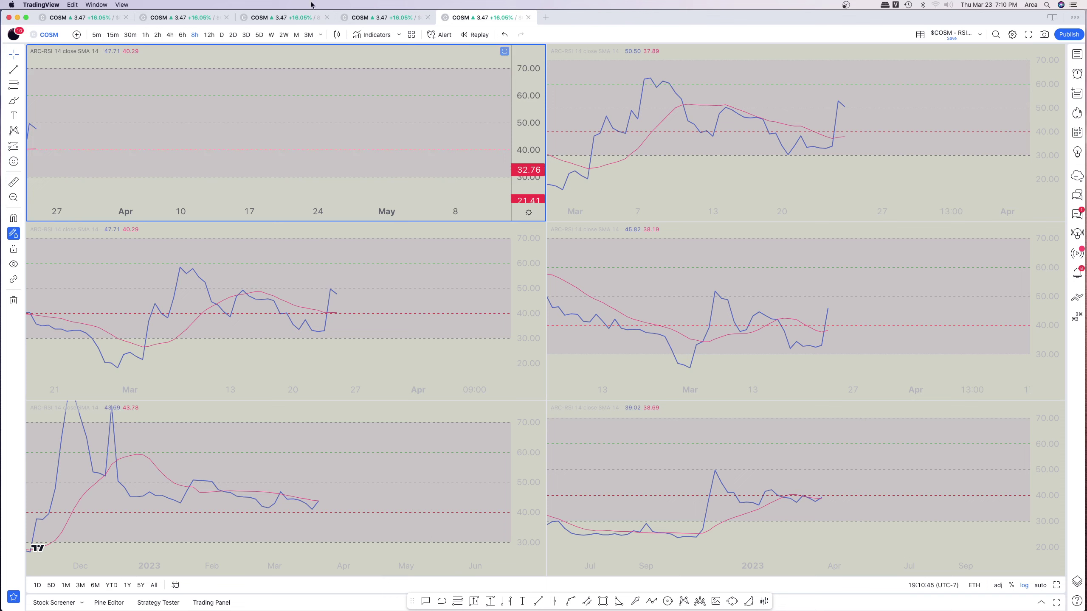
Set the first chart to the 30-minute interval and bring its latest ARC-RSI values into view.
{"action": "scroll", "coordinate": [144, 47], "scroll_direction": "up", "scroll_amount": 5}
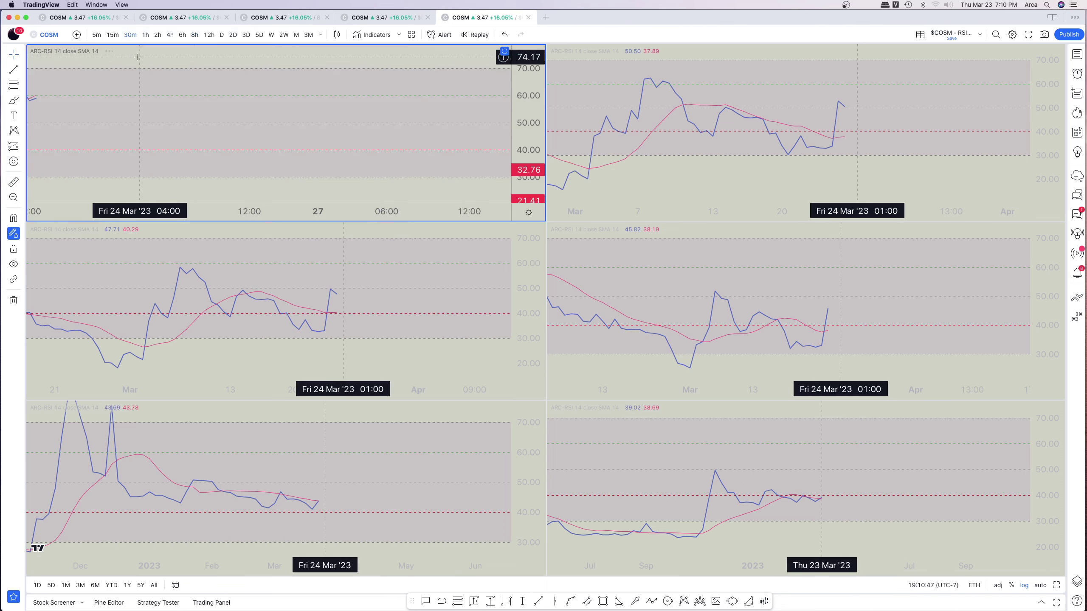
{"action": "scroll", "coordinate": [380, 108], "scroll_direction": "left", "scroll_amount": 5}
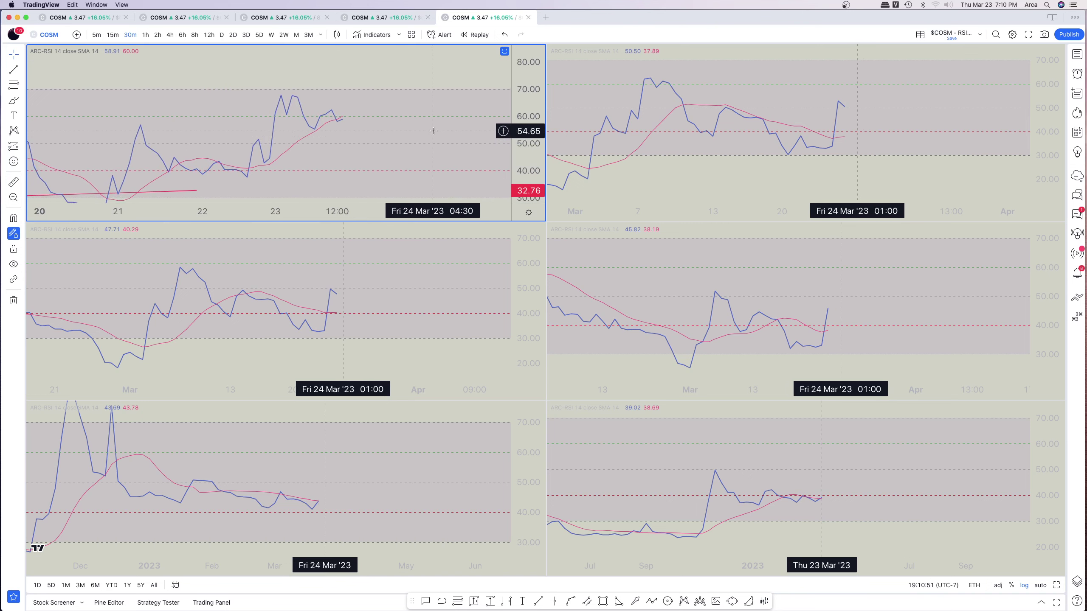
{"action": "scroll", "coordinate": [319, 134], "scroll_direction": "right", "scroll_amount": 5}
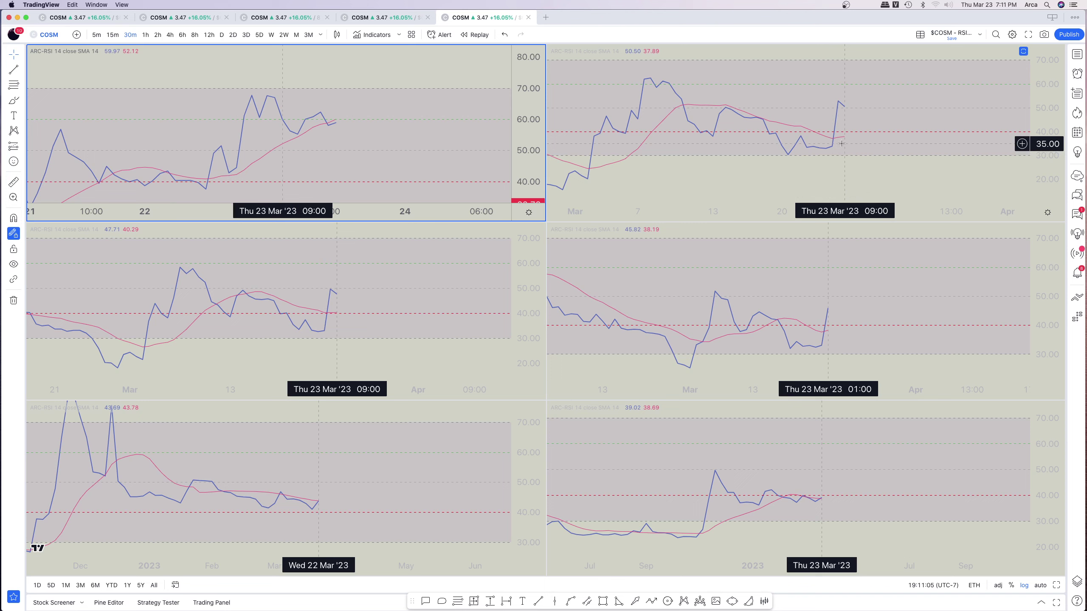
Examine the 4-hour and 8-hour ARC-RSI charts, and change the 12-hour chart to the daily interval.
{"action": "left_click", "coordinate": [888, 122]}
{"action": "left_click_drag", "start_coordinate": [888, 121], "coordinate": [866, 121]}
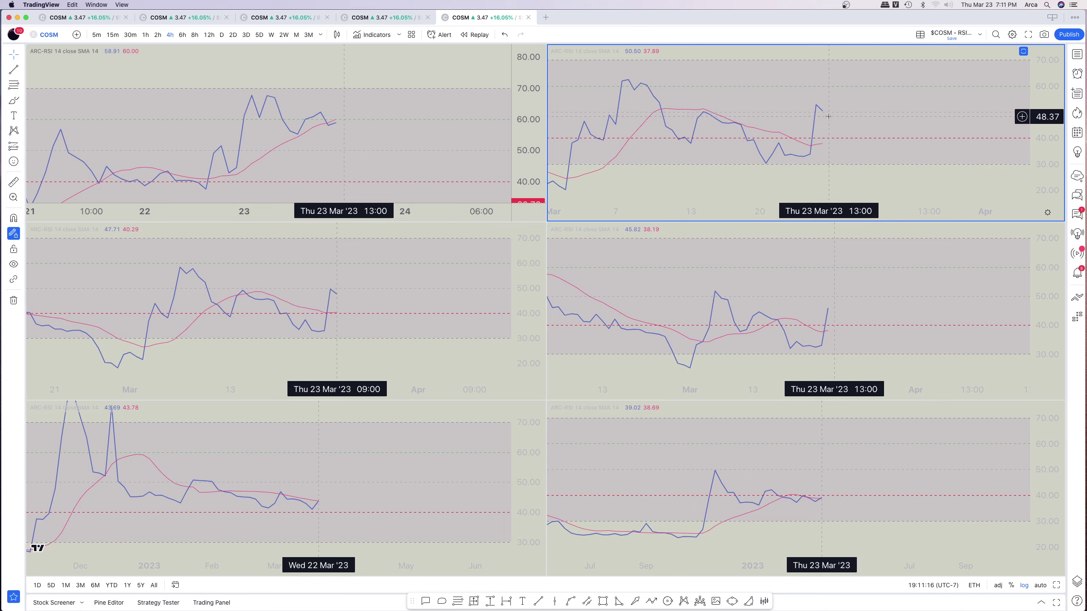
{"action": "left_click", "coordinate": [455, 292]}
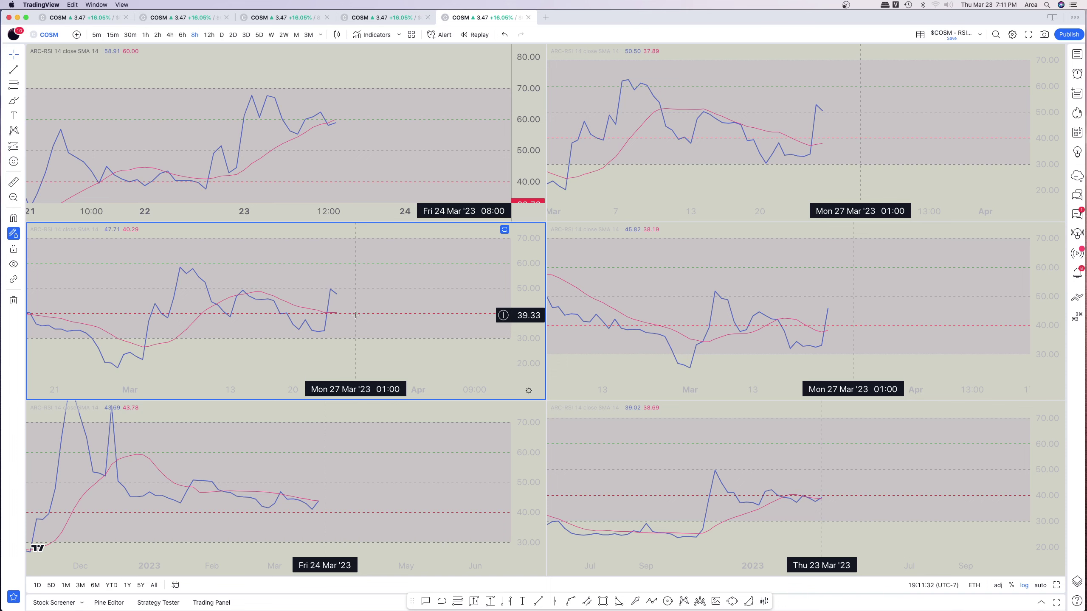
{"action": "left_click", "coordinate": [702, 283]}
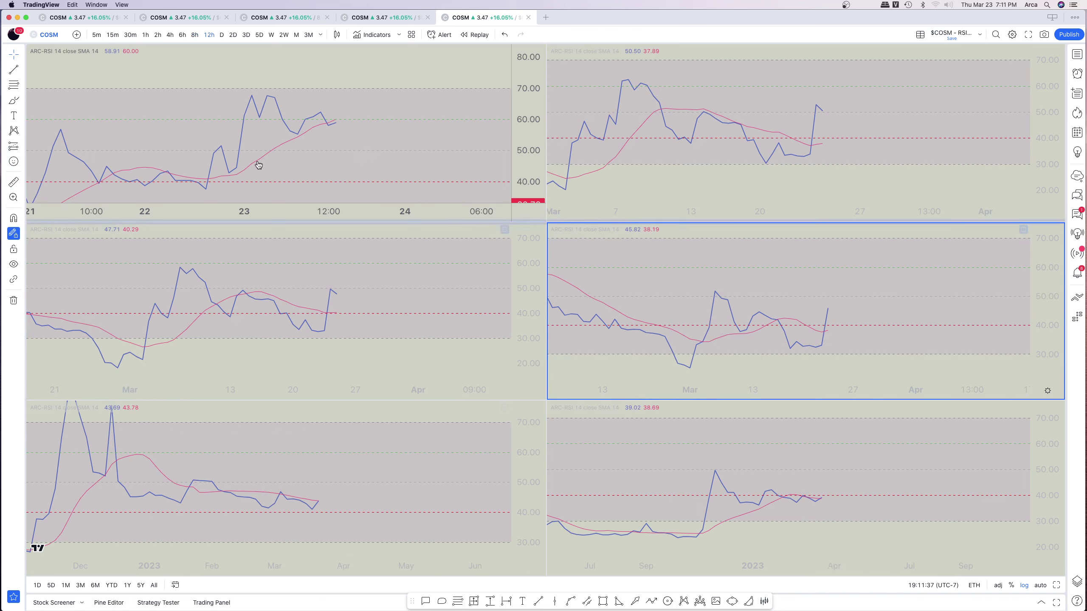
{"action": "left_click", "coordinate": [221, 35]}
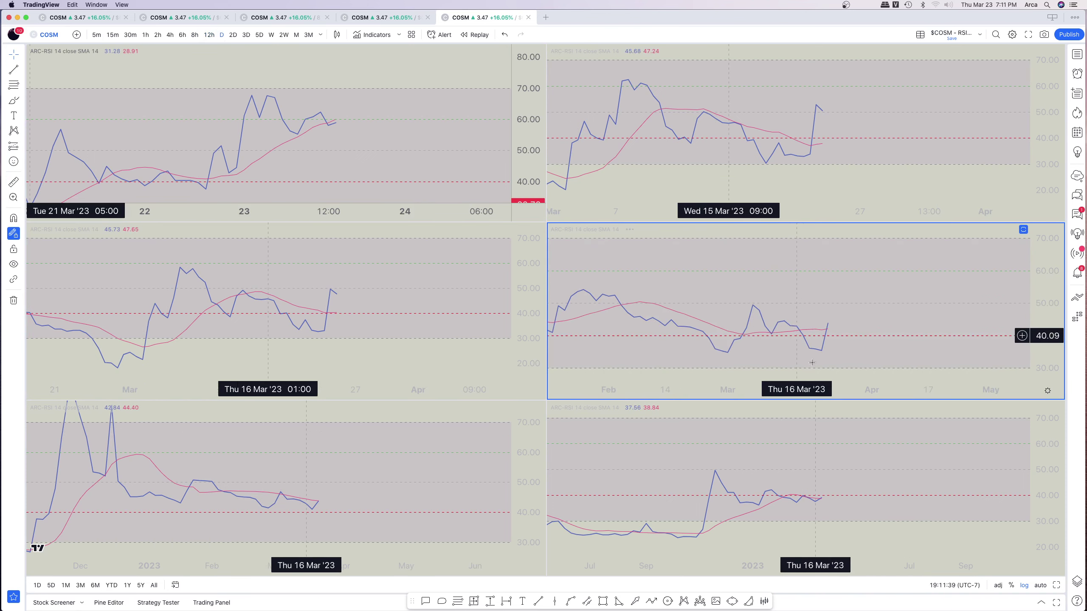
Examine the 2-day ARC-RSI chart, and rescale the 5-day one to inspect its latest values around the 40 level.
{"action": "left_click", "coordinate": [358, 516]}
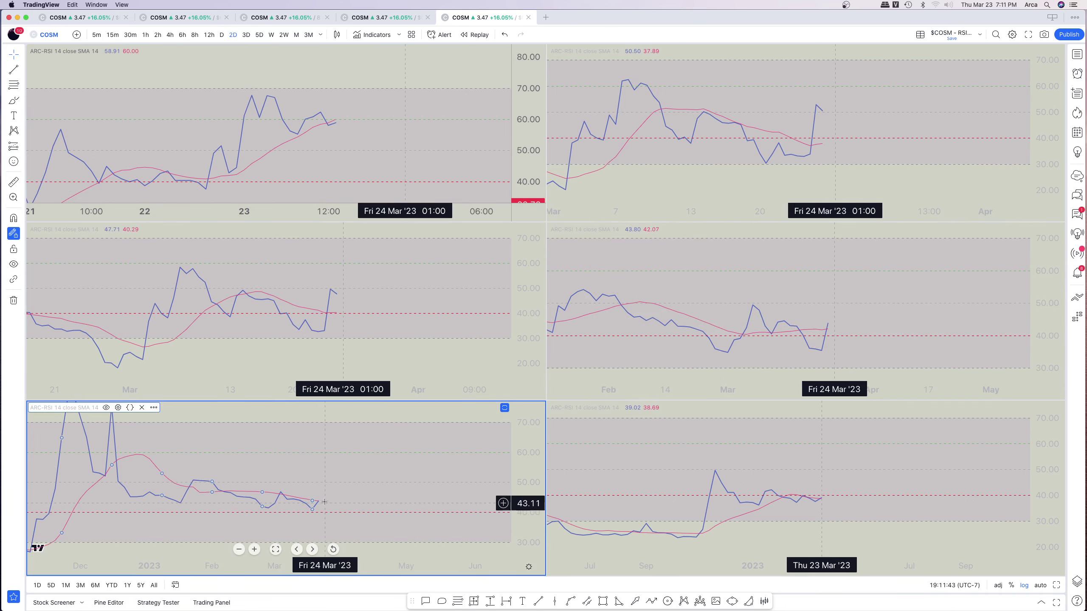
{"action": "left_click", "coordinate": [934, 488]}
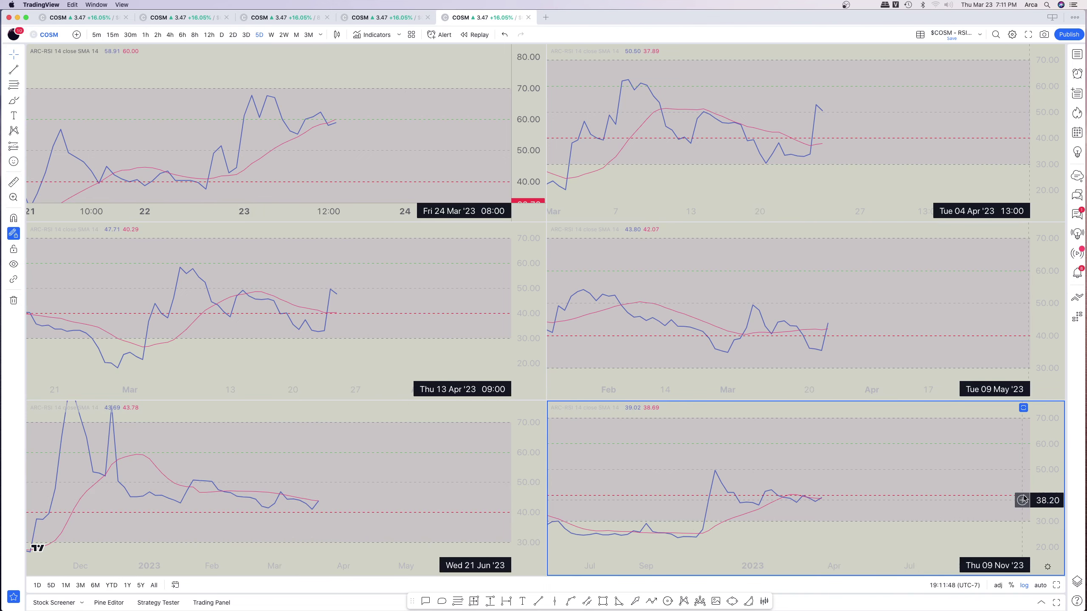
{"action": "left_click_drag", "start_coordinate": [1046, 499], "coordinate": [1047, 512]}
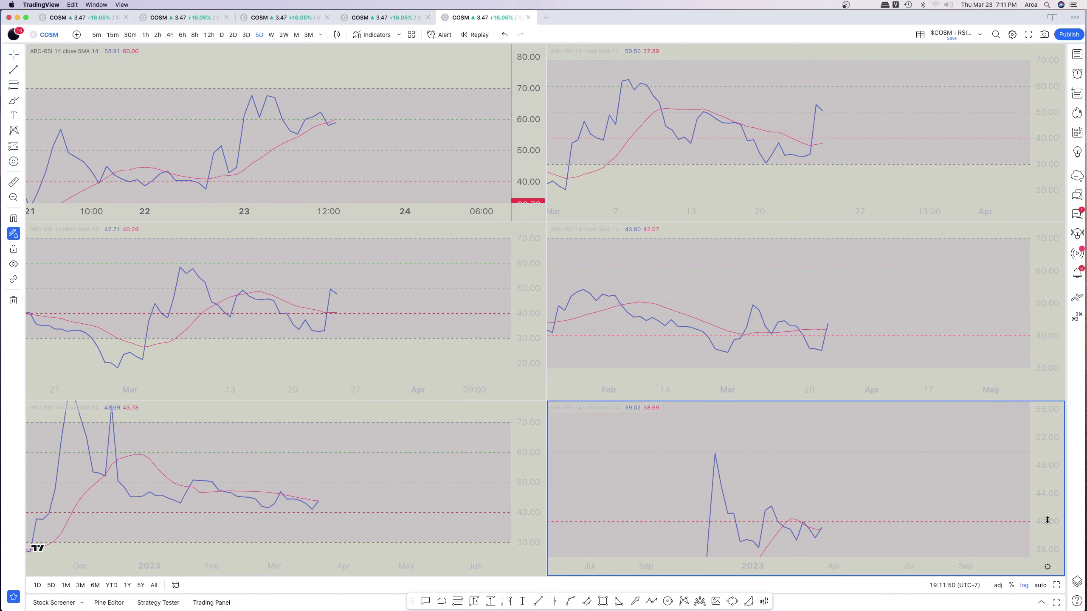
{"action": "left_click_drag", "start_coordinate": [941, 497], "coordinate": [859, 431]}
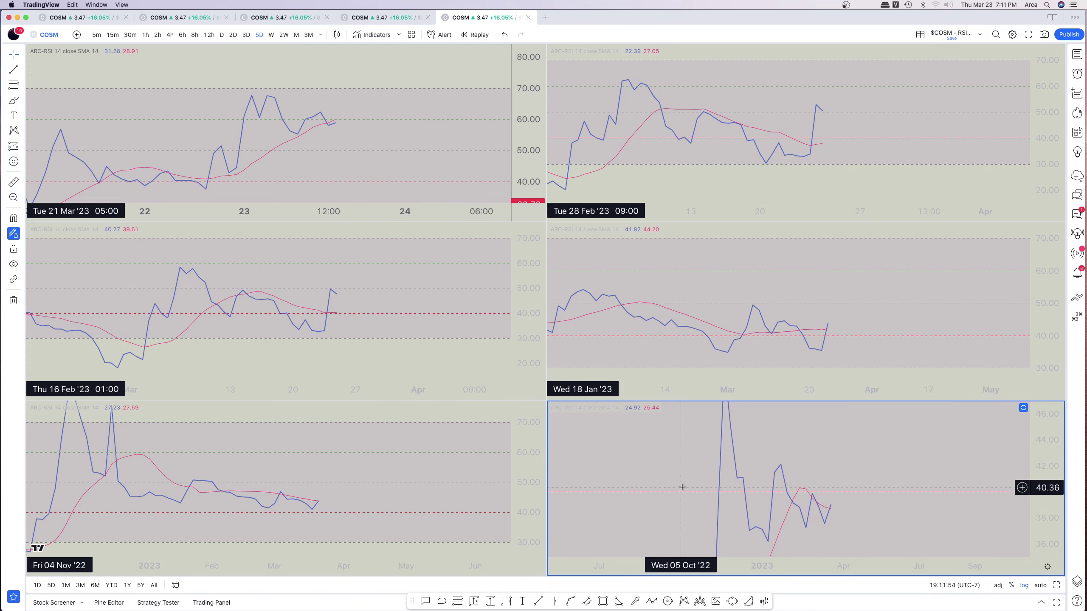
{"action": "scroll", "coordinate": [682, 487], "scroll_direction": "up", "scroll_amount": 3}
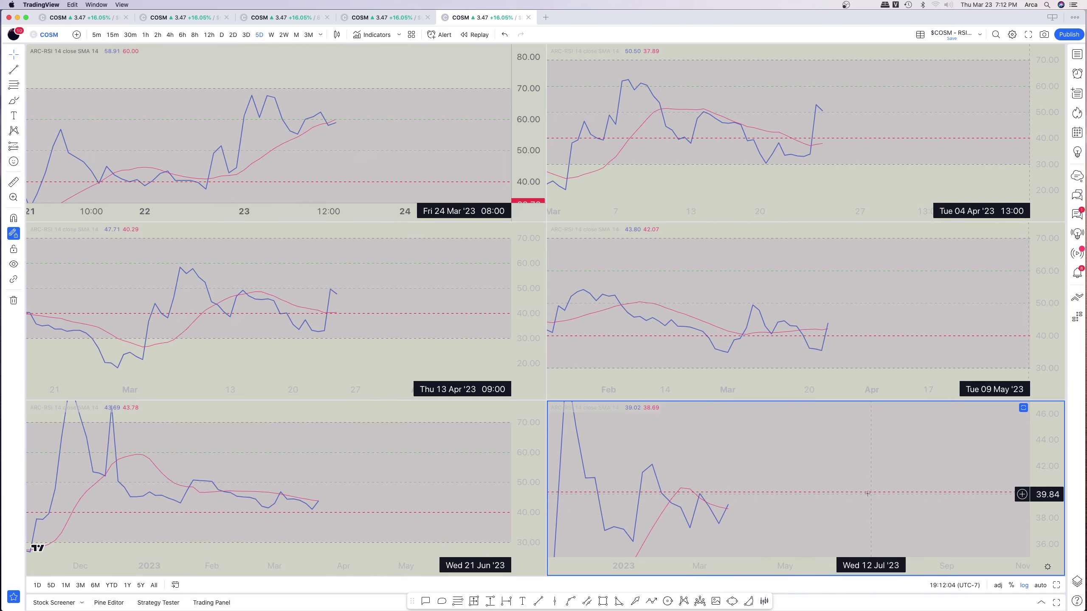
{"action": "left_click_drag", "start_coordinate": [1047, 441], "coordinate": [1047, 526]}
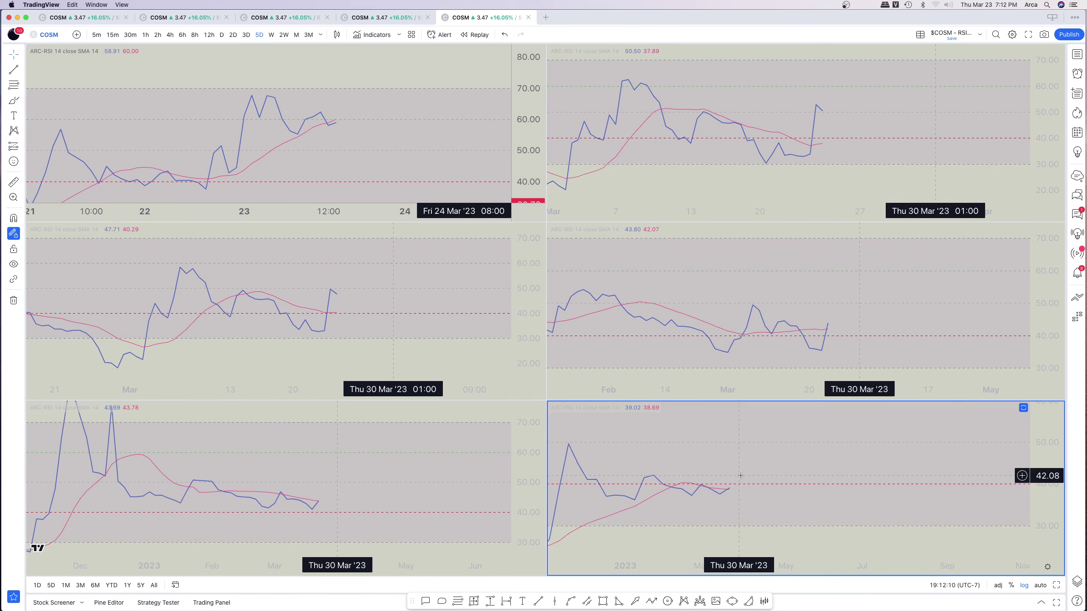
Zoom and rescale the 2-day ARC-RSI chart to inspect its latest values relative to the 40 level.
{"action": "scroll", "coordinate": [739, 481], "scroll_direction": "left", "scroll_amount": 2}
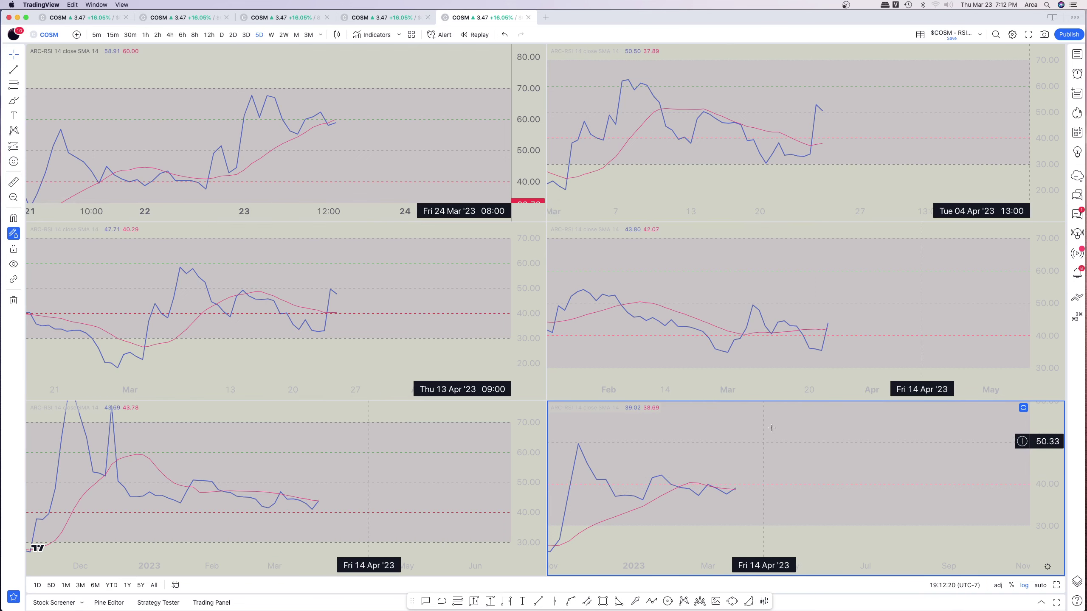
{"action": "mouse_move", "coordinate": [818, 376]}
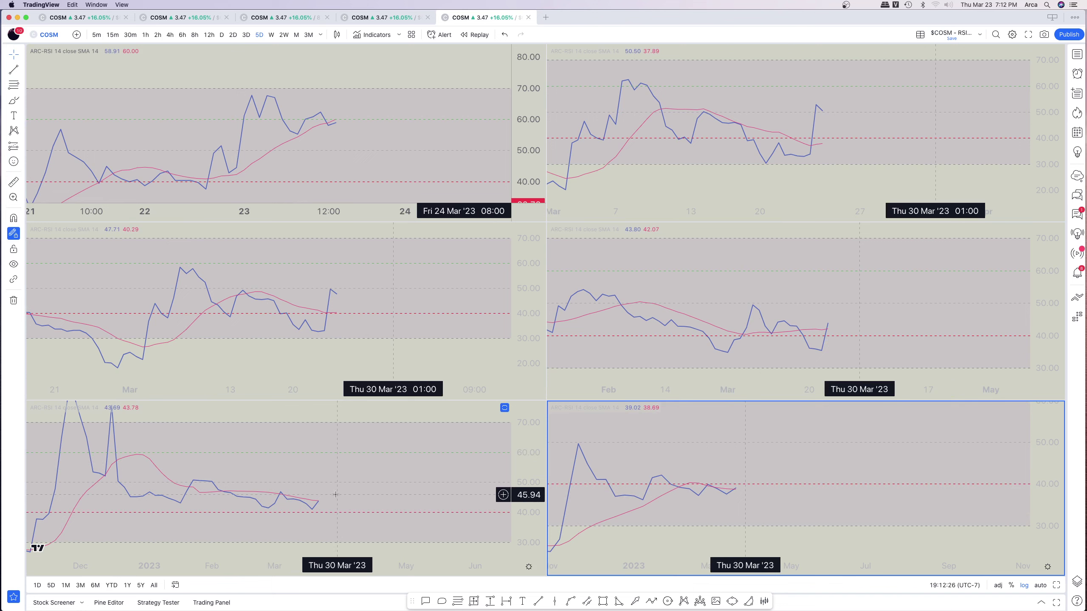
{"action": "left_click", "coordinate": [395, 459]}
{"action": "scroll", "coordinate": [210, 507], "scroll_direction": "up", "scroll_amount": 4}
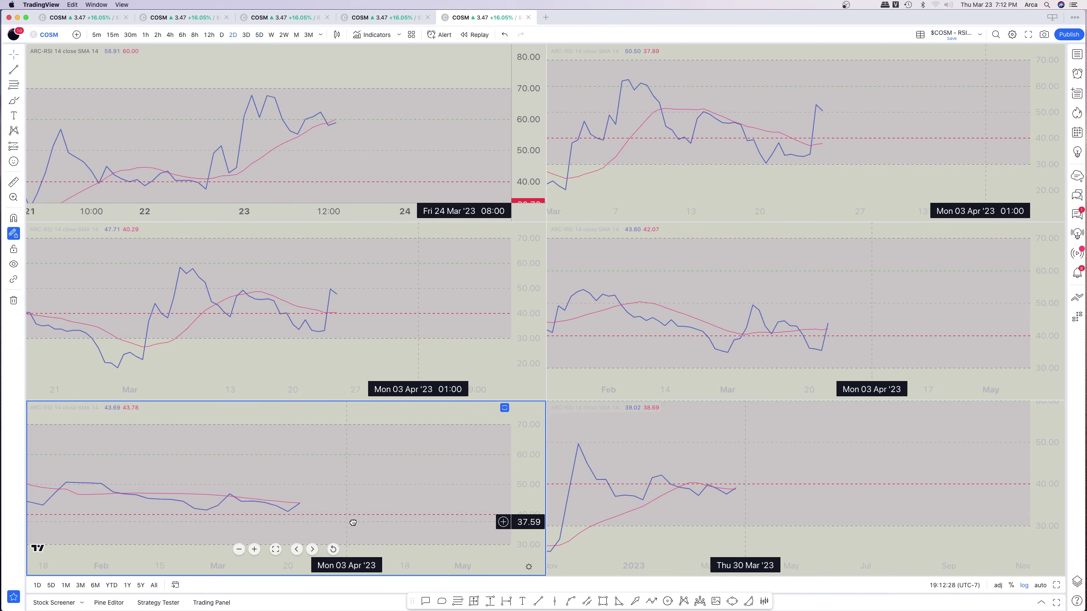
{"action": "left_click_drag", "start_coordinate": [522, 516], "coordinate": [521, 475]}
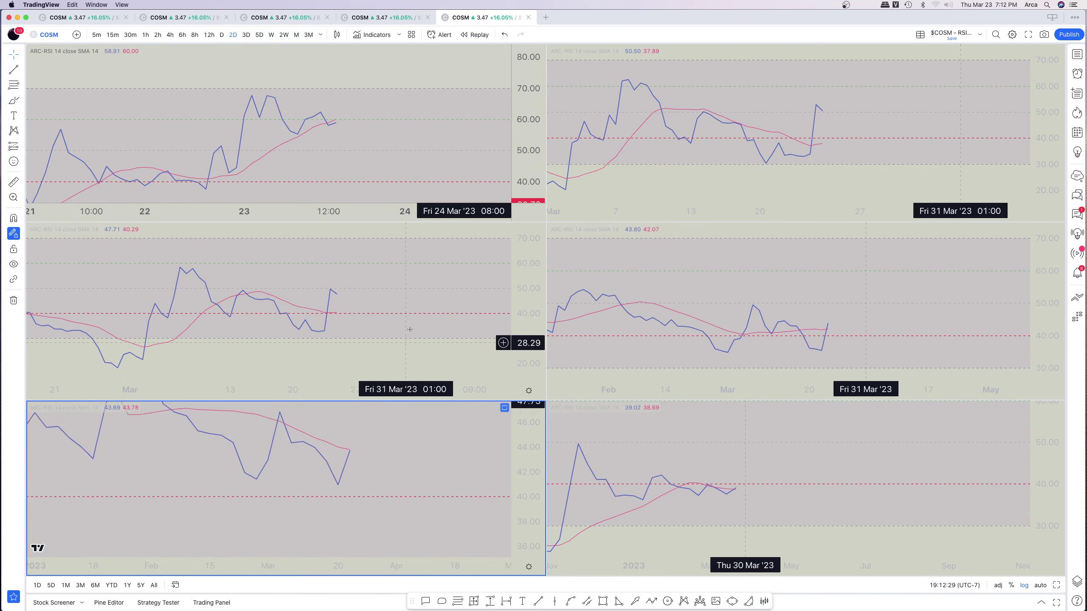
{"action": "scroll", "coordinate": [338, 484], "scroll_direction": "up", "scroll_amount": 5}
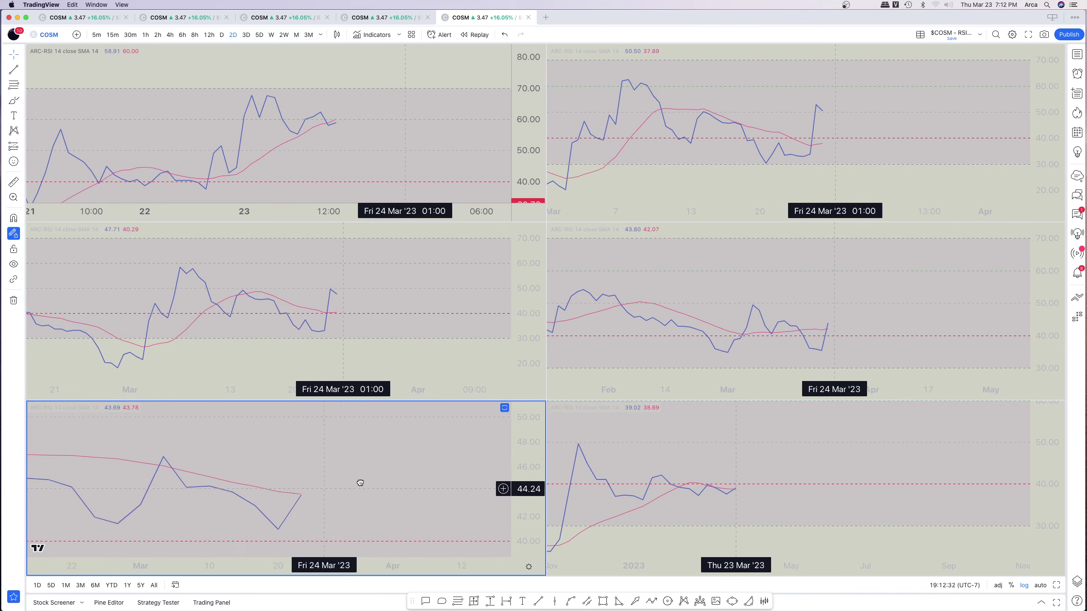
{"action": "left_click_drag", "start_coordinate": [376, 475], "coordinate": [374, 506]}
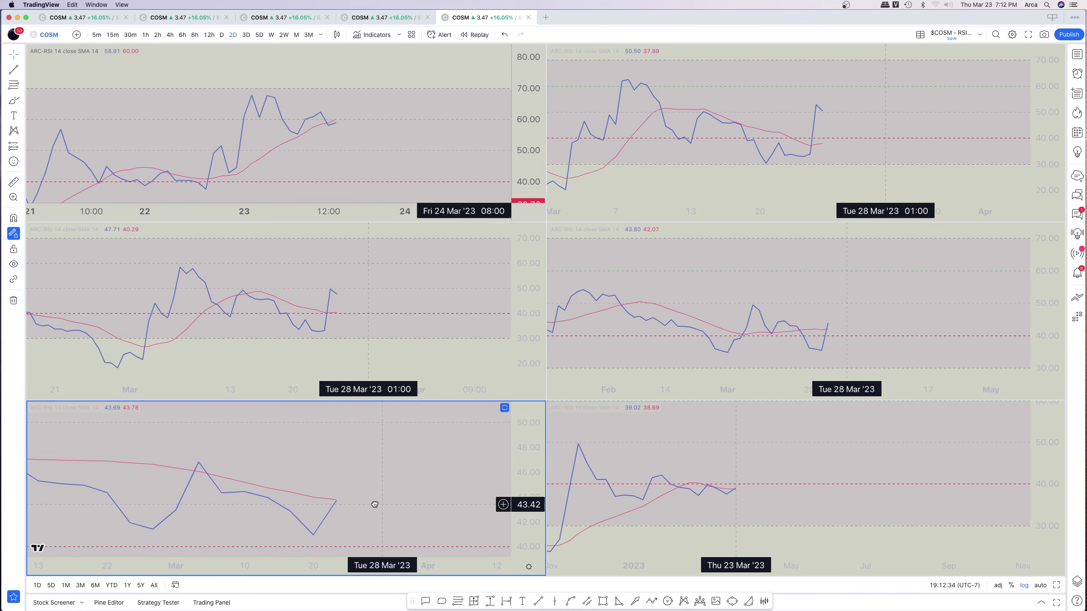
{"action": "left_click_drag", "start_coordinate": [529, 444], "coordinate": [539, 511]}
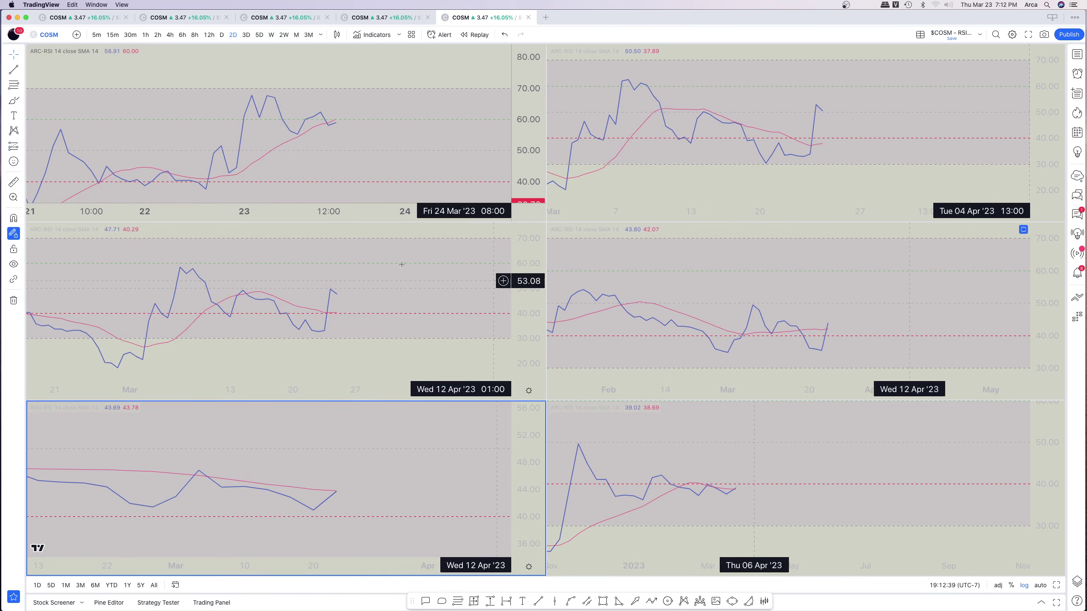
{"action": "left_click", "coordinate": [721, 304]}
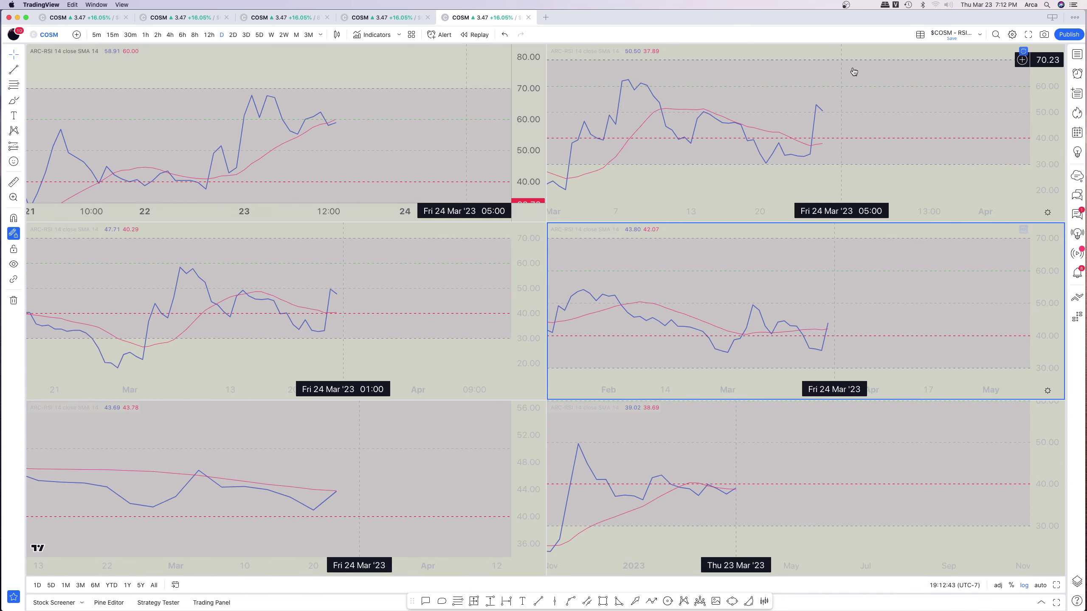
Return to the daily wedge chart, set it to the 12-hour interval and frame the latest candles inside the wedge.
{"action": "left_click", "coordinate": [269, 18]}
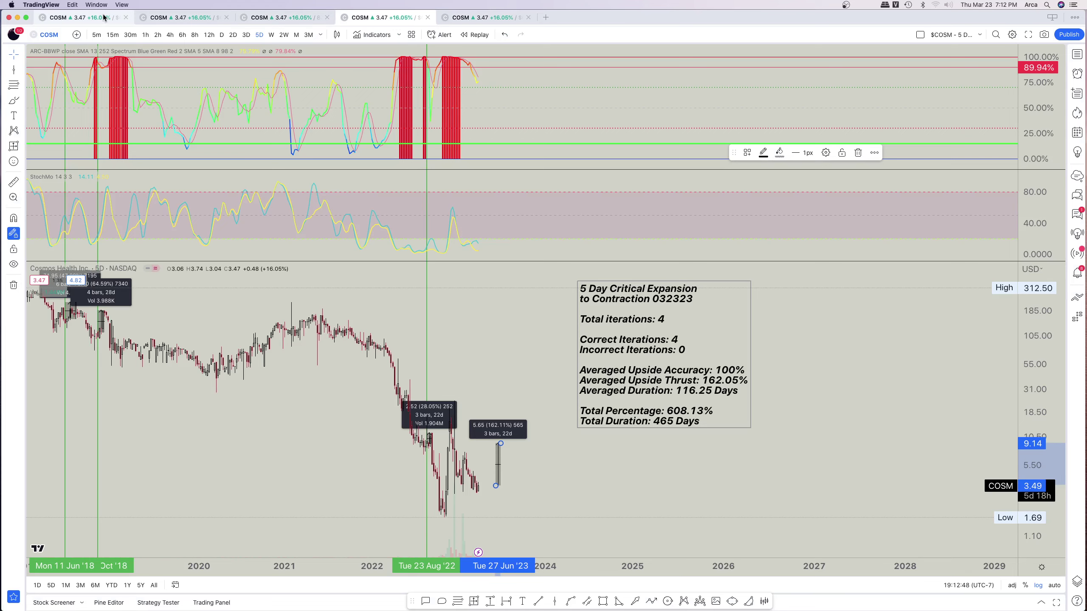
{"action": "left_click", "coordinate": [346, 17]}
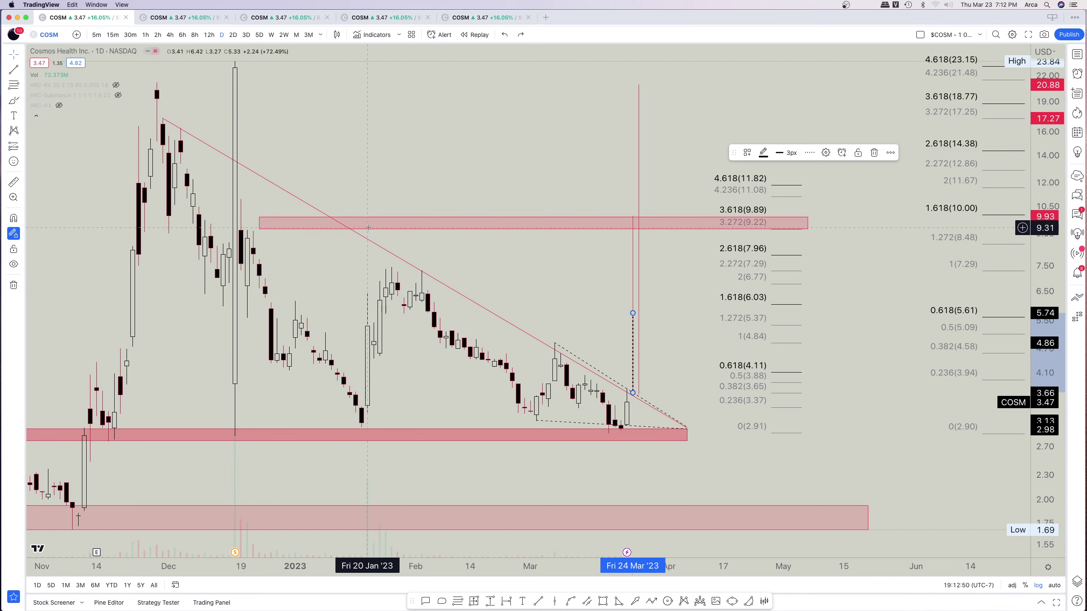
{"action": "scroll", "coordinate": [342, 86], "scroll_direction": "up", "scroll_amount": 3}
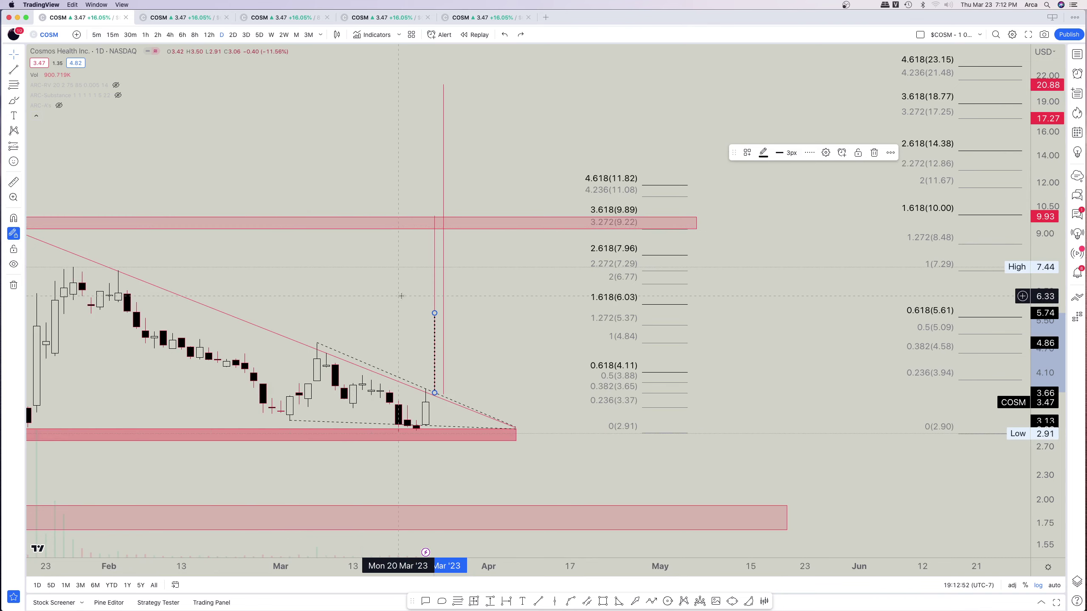
{"action": "left_click", "coordinate": [209, 35]}
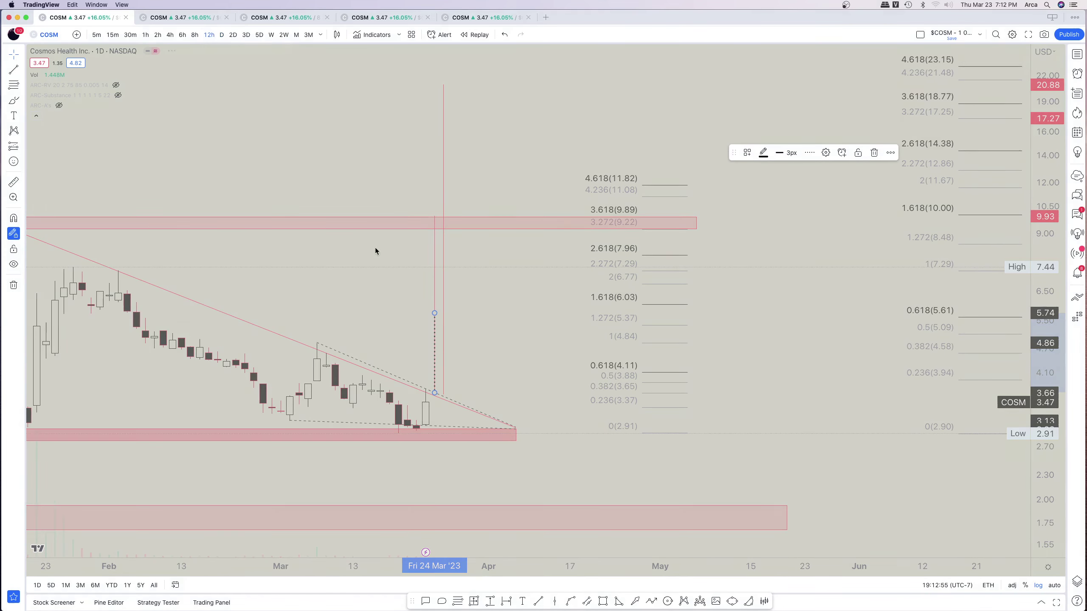
{"action": "left_click_drag", "start_coordinate": [364, 315], "coordinate": [480, 308]}
{"action": "scroll", "coordinate": [662, 473], "scroll_direction": "up", "scroll_amount": 3}
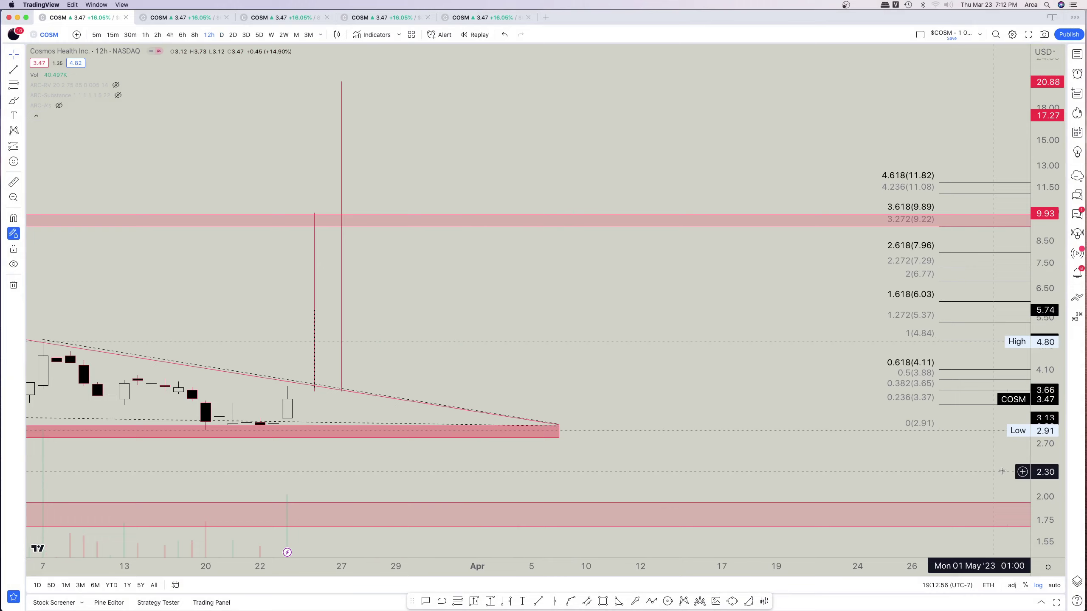
{"action": "scroll", "coordinate": [518, 488], "scroll_direction": "up", "scroll_amount": 3}
{"action": "left_click_drag", "start_coordinate": [396, 488], "coordinate": [674, 284]}
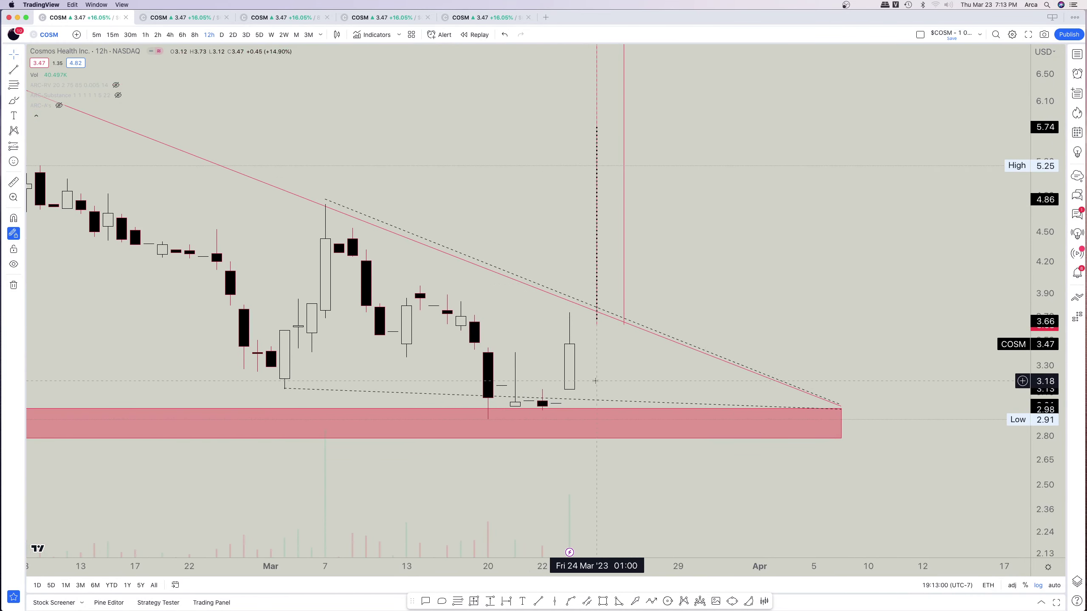
Set the wedge chart to the 4-hour interval and show the hidden ARC-A's moving averages.
{"action": "left_click", "coordinate": [170, 34]}
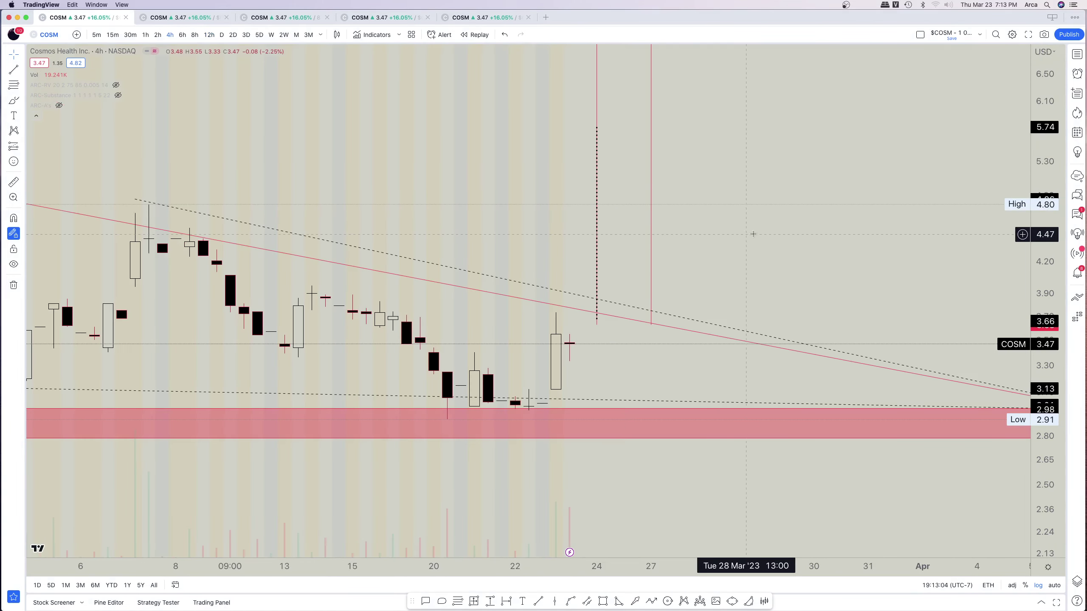
{"action": "left_click_drag", "start_coordinate": [750, 236], "coordinate": [689, 231]}
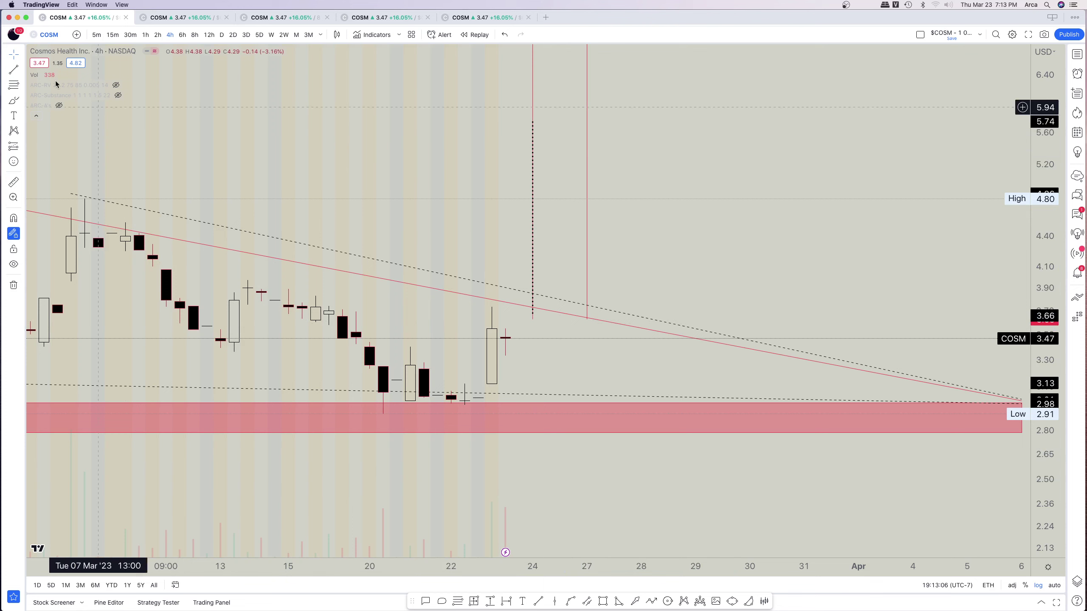
{"action": "left_click", "coordinate": [58, 106]}
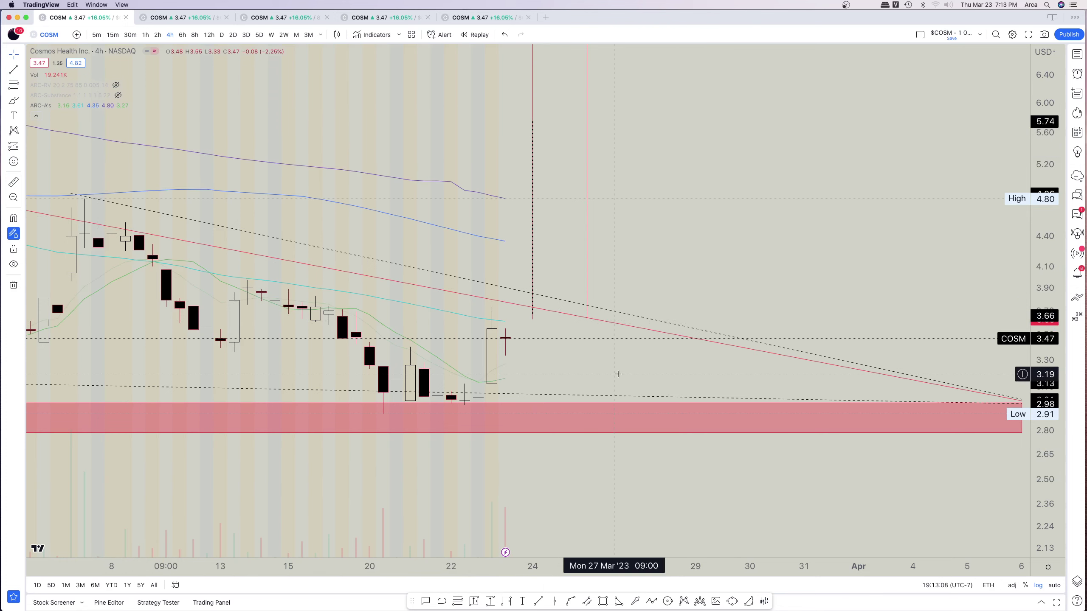
{"action": "left_click", "coordinate": [501, 369]}
{"action": "left_click", "coordinate": [504, 369]}
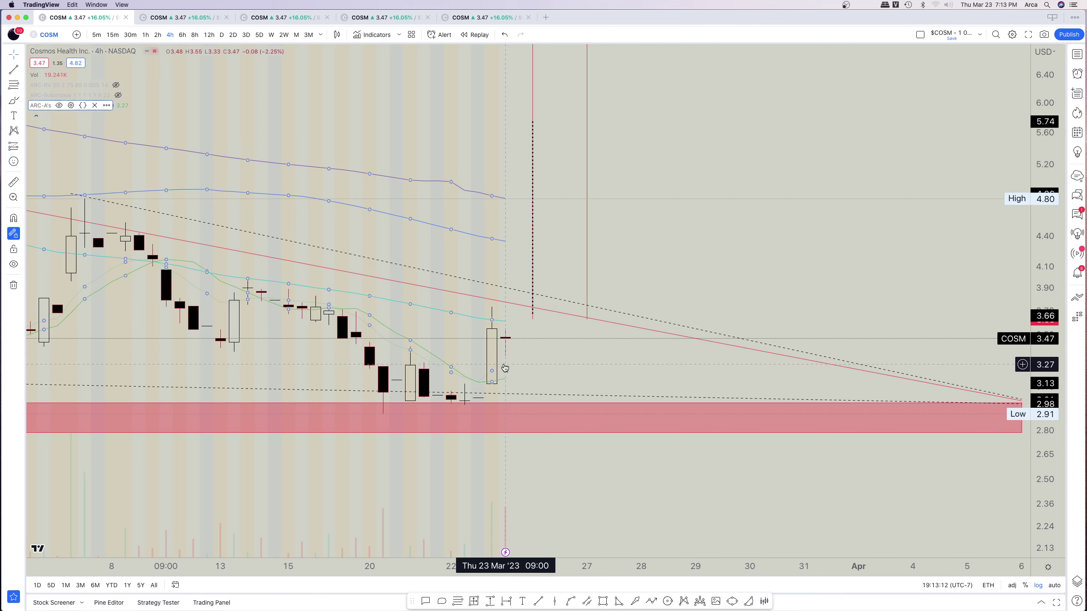
{"action": "left_click", "coordinate": [519, 367]}
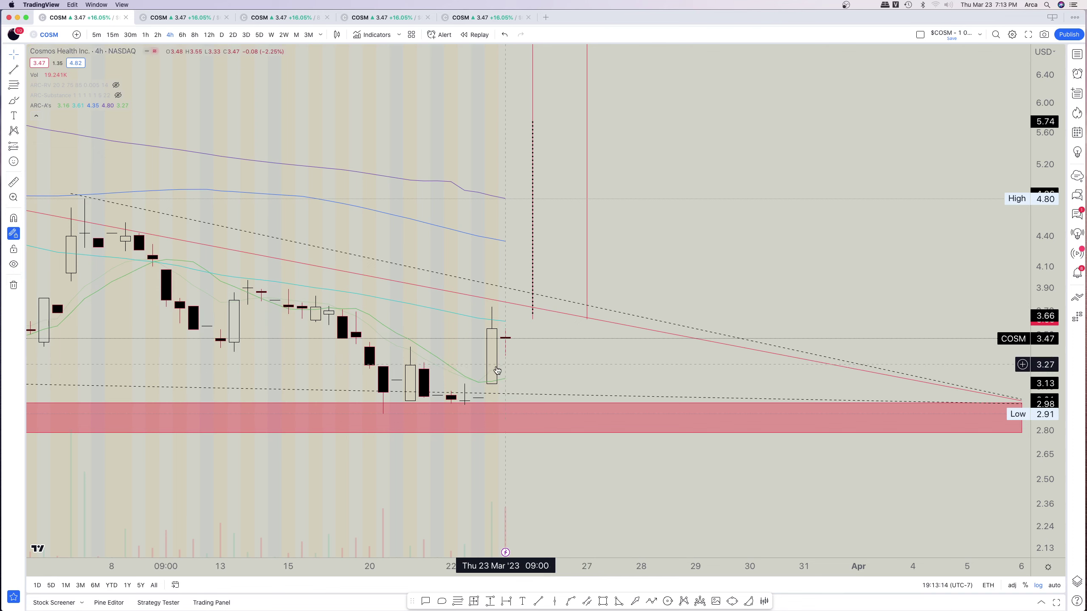
Restyle the EMA9 line of the ARC-A's indicator as a fully opaque, thicker teal-green line.
{"action": "double_click", "coordinate": [431, 365]}
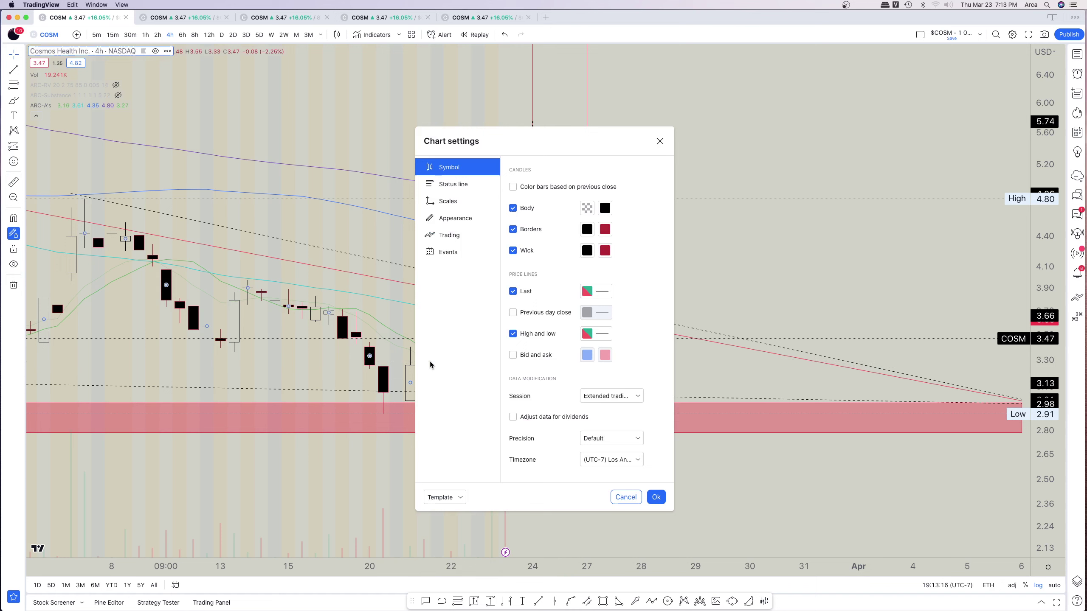
{"action": "left_click", "coordinate": [660, 142]}
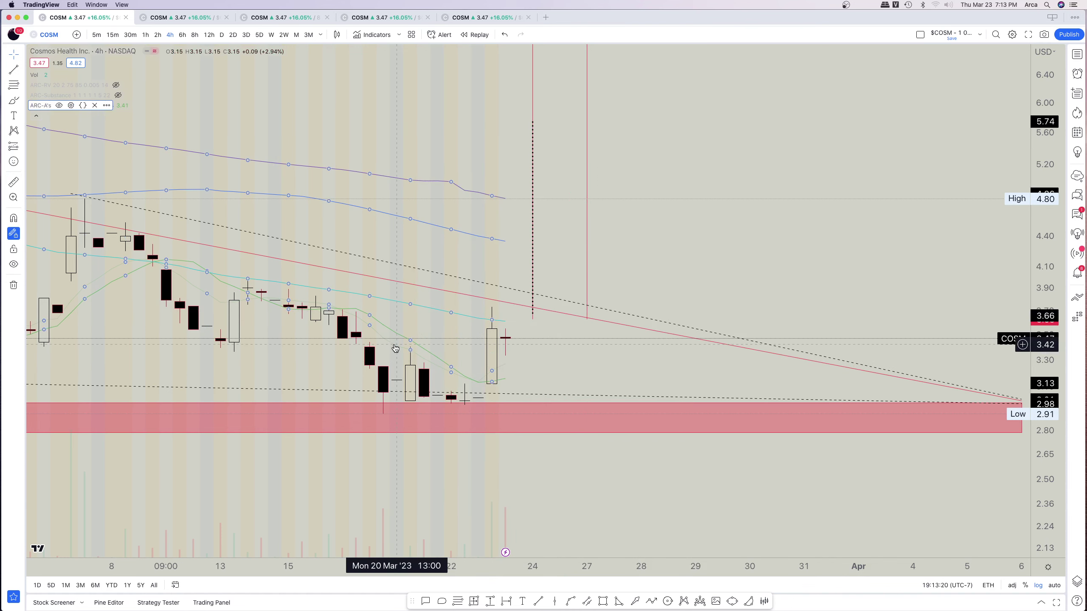
{"action": "double_click", "coordinate": [395, 348]}
{"action": "left_click", "coordinate": [528, 314]}
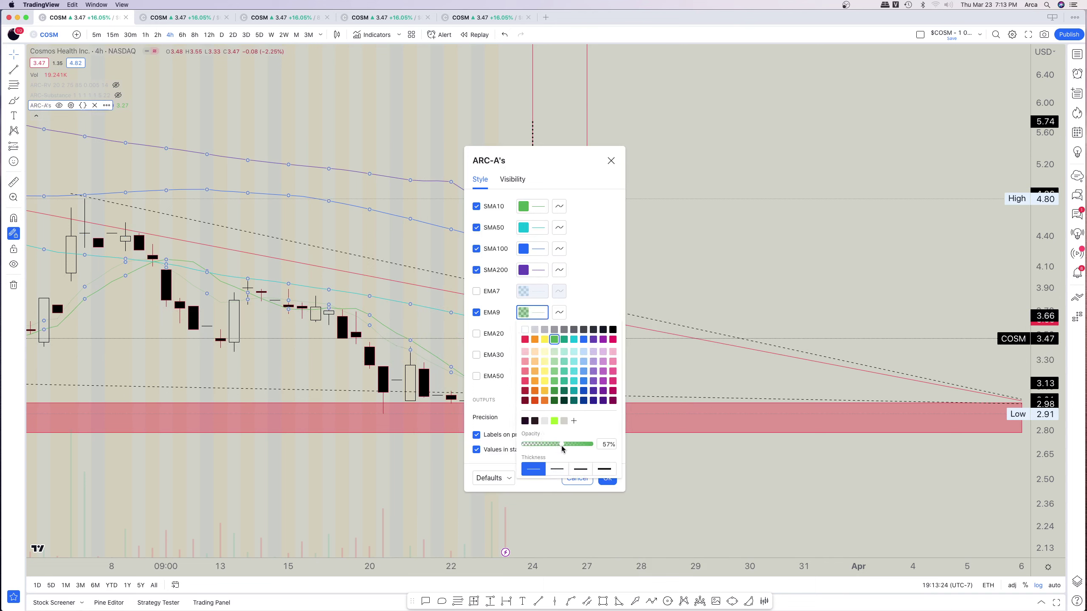
{"action": "left_click", "coordinate": [564, 339]}
{"action": "left_click", "coordinate": [604, 299]}
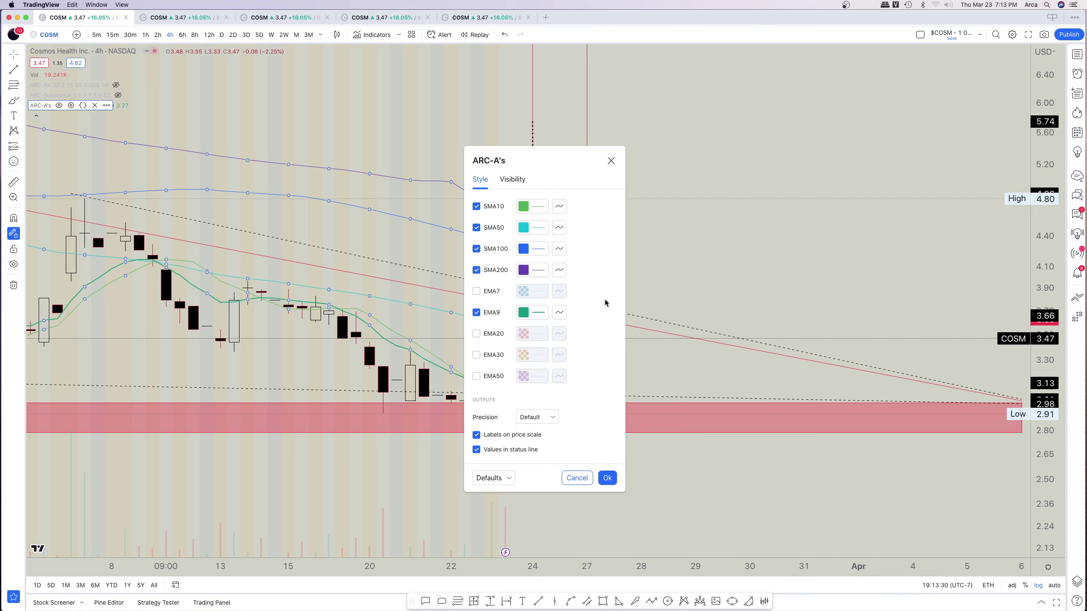
{"action": "left_click", "coordinate": [603, 481]}
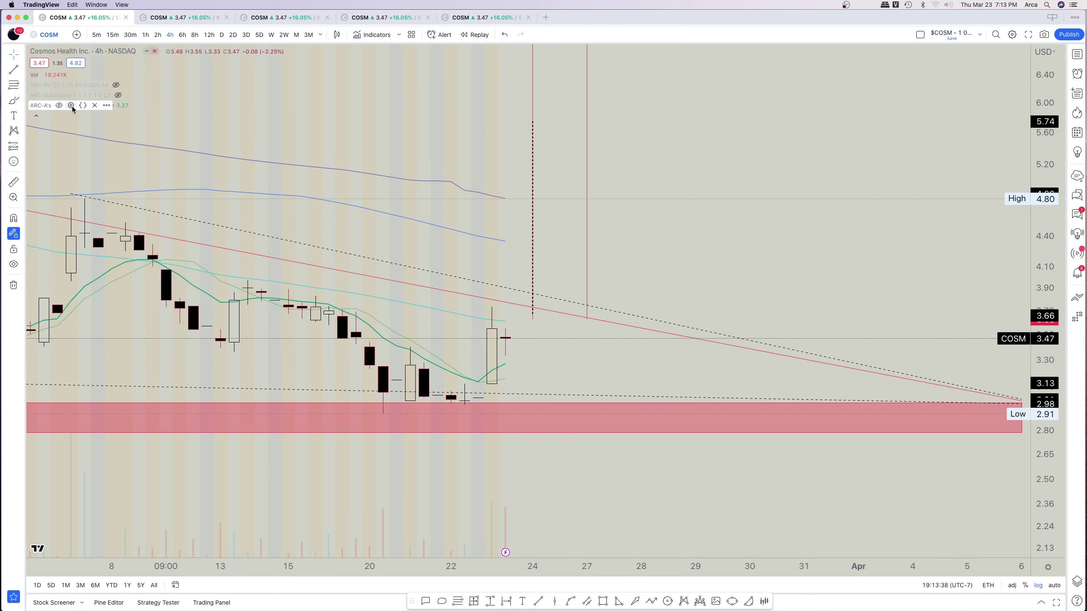
Enable EMA7 in the ARC-A's indicator and give its blue line 100% opacity and the second thickness.
{"action": "left_click", "coordinate": [59, 106]}
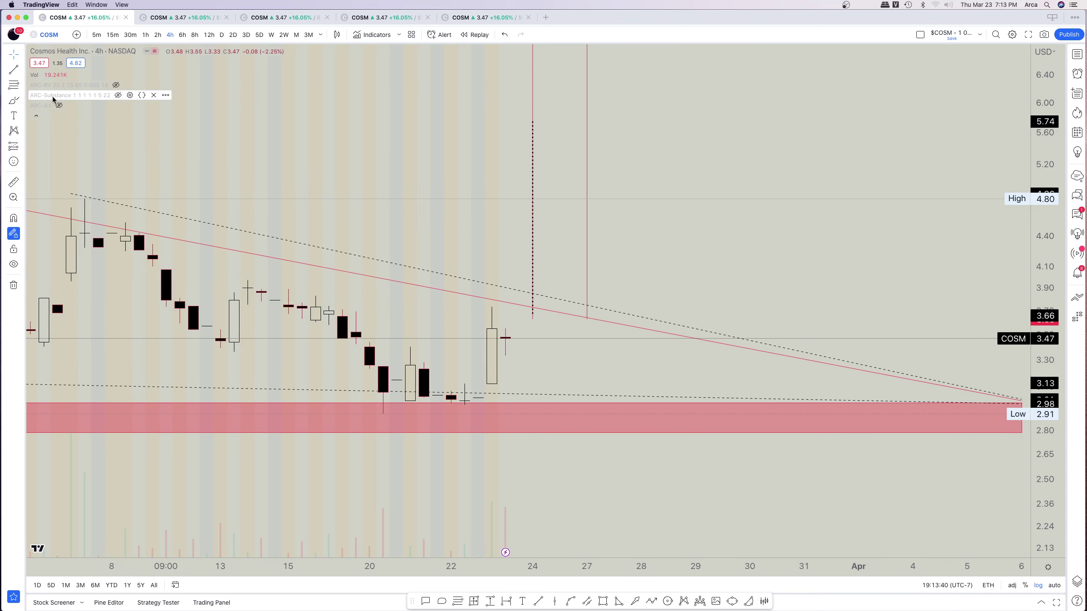
{"action": "left_click", "coordinate": [59, 106]}
{"action": "left_click", "coordinate": [71, 105]}
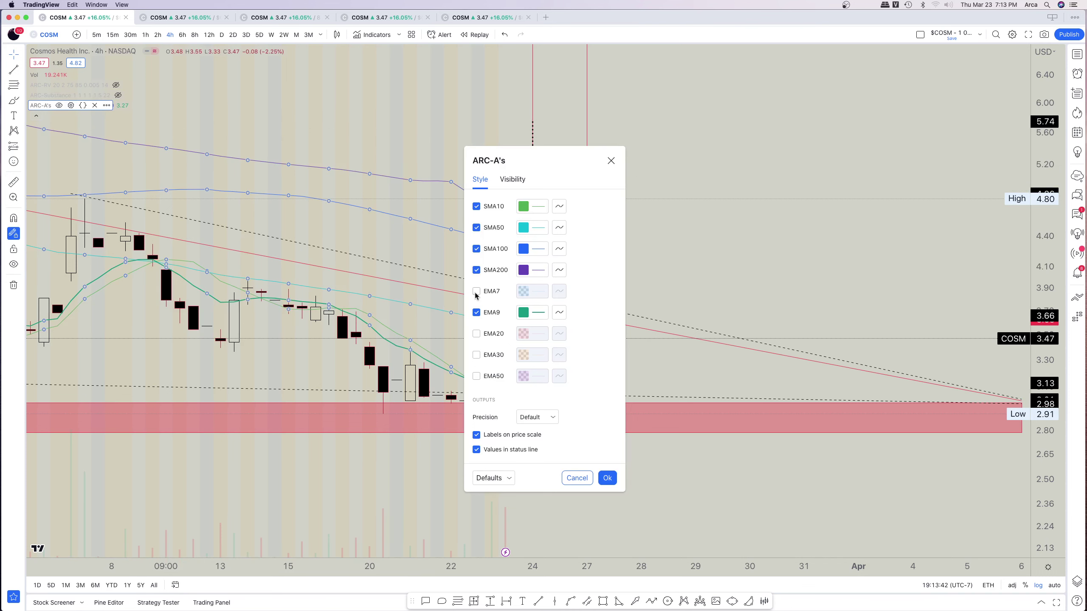
{"action": "left_click", "coordinate": [547, 293]}
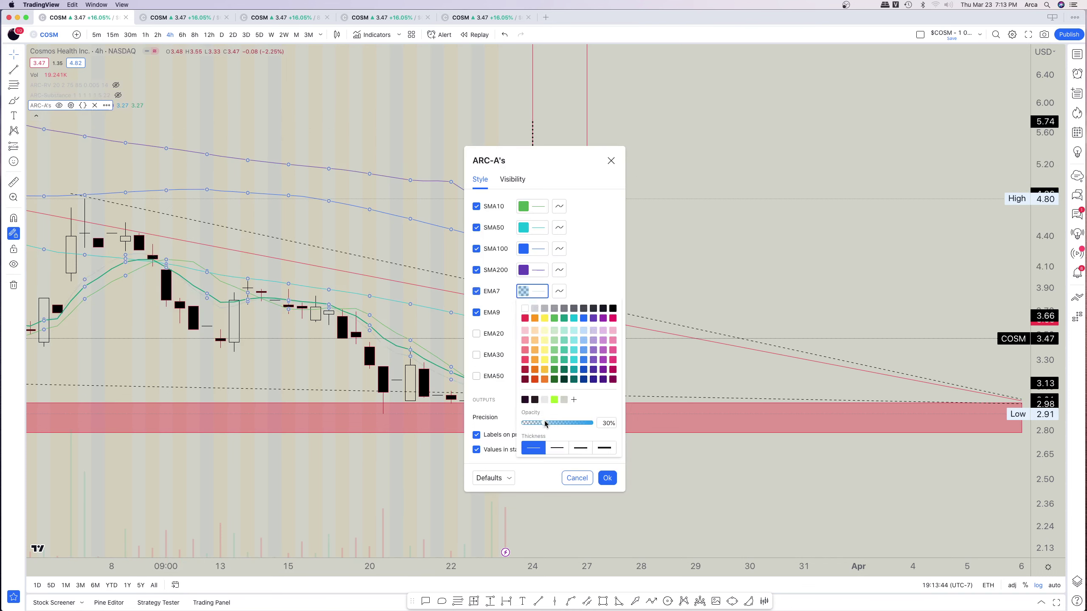
{"action": "left_click_drag", "start_coordinate": [546, 423], "coordinate": [582, 430]}
{"action": "left_click", "coordinate": [557, 448]}
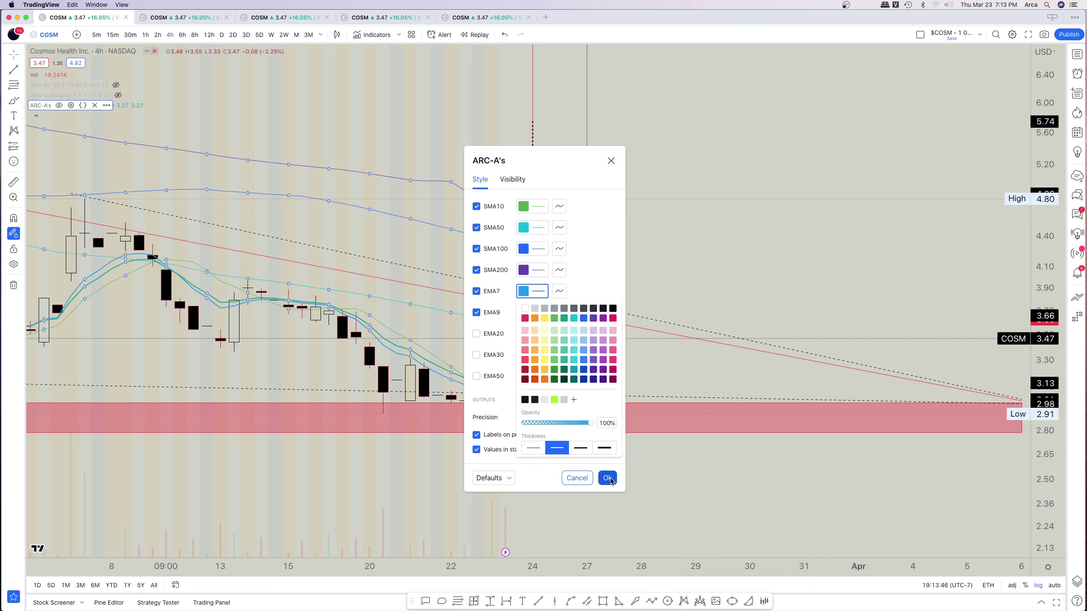
{"action": "left_click", "coordinate": [607, 478]}
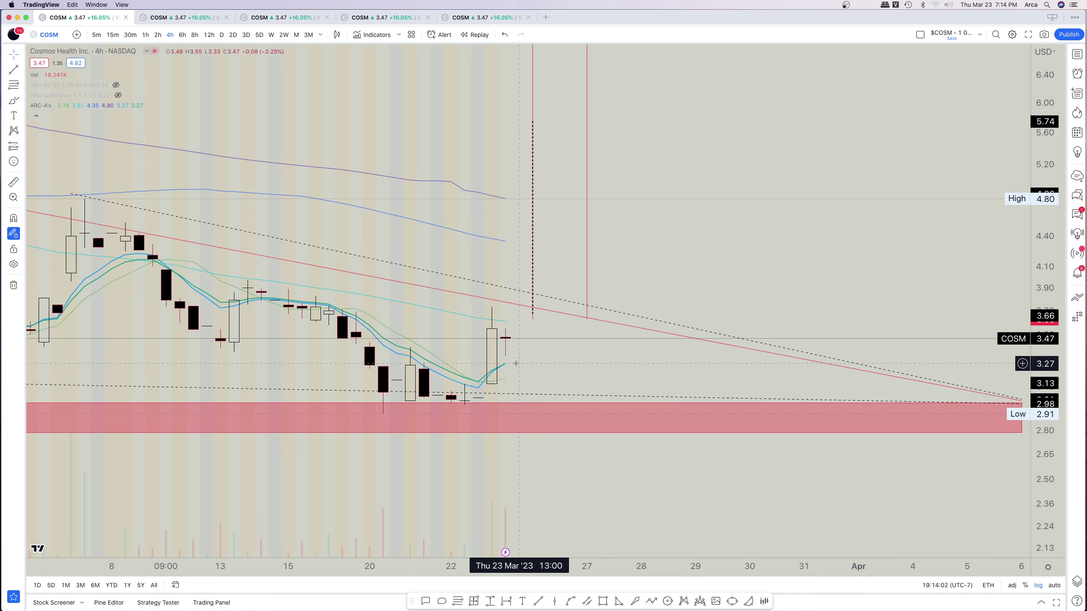
Draw a thin rectangle over the support zone between about 3.37 and 3.40, spanning 2 March to 27 March '23.
{"action": "scroll", "coordinate": [515, 361], "scroll_direction": "down", "scroll_amount": 2}
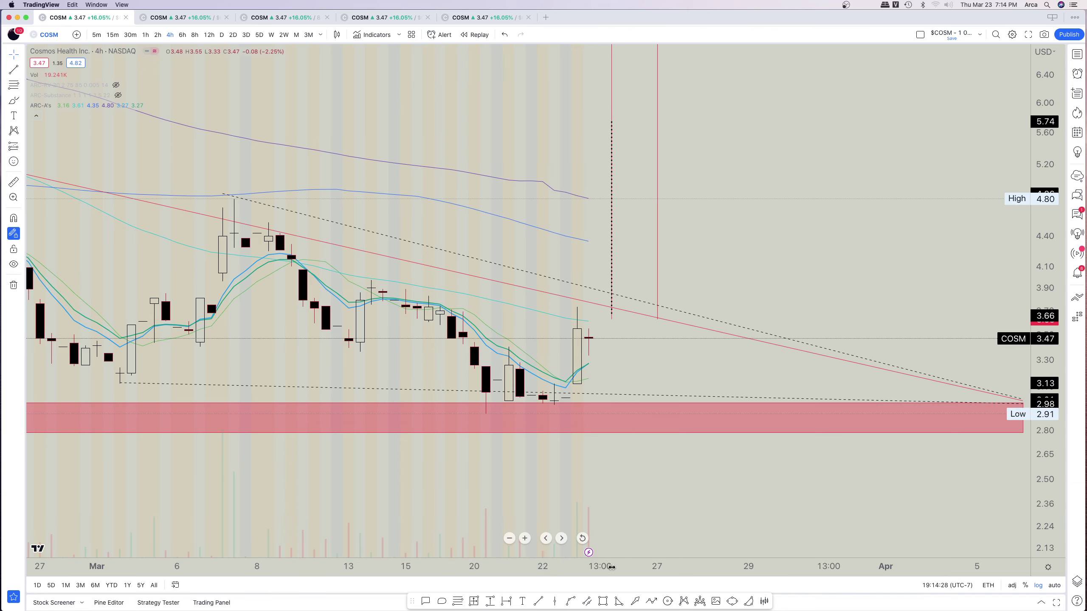
{"action": "left_click", "coordinate": [600, 603]}
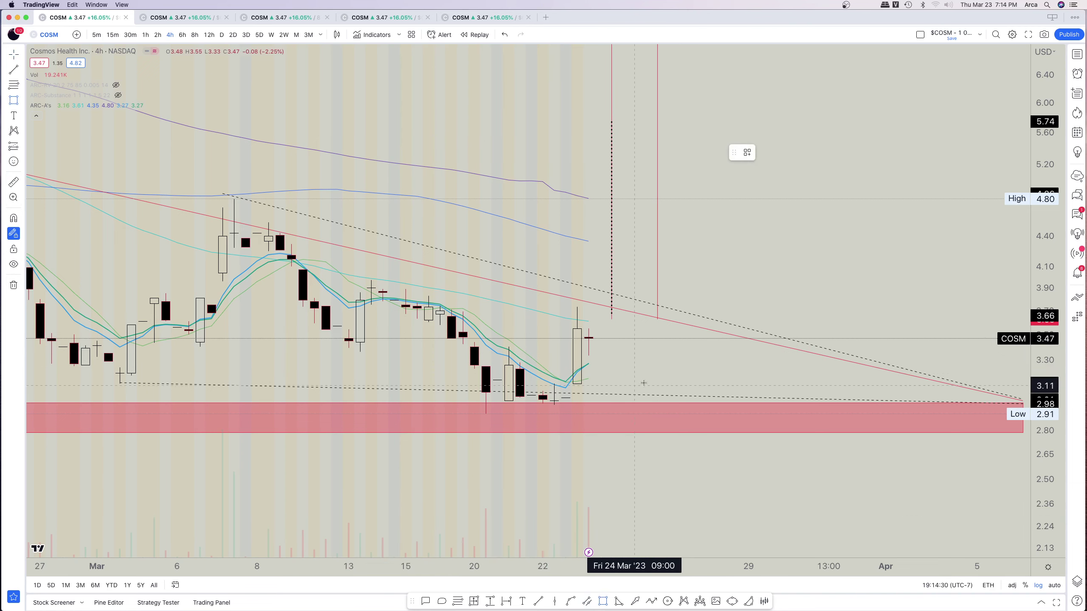
{"action": "left_click_drag", "start_coordinate": [660, 352], "coordinate": [120, 346]}
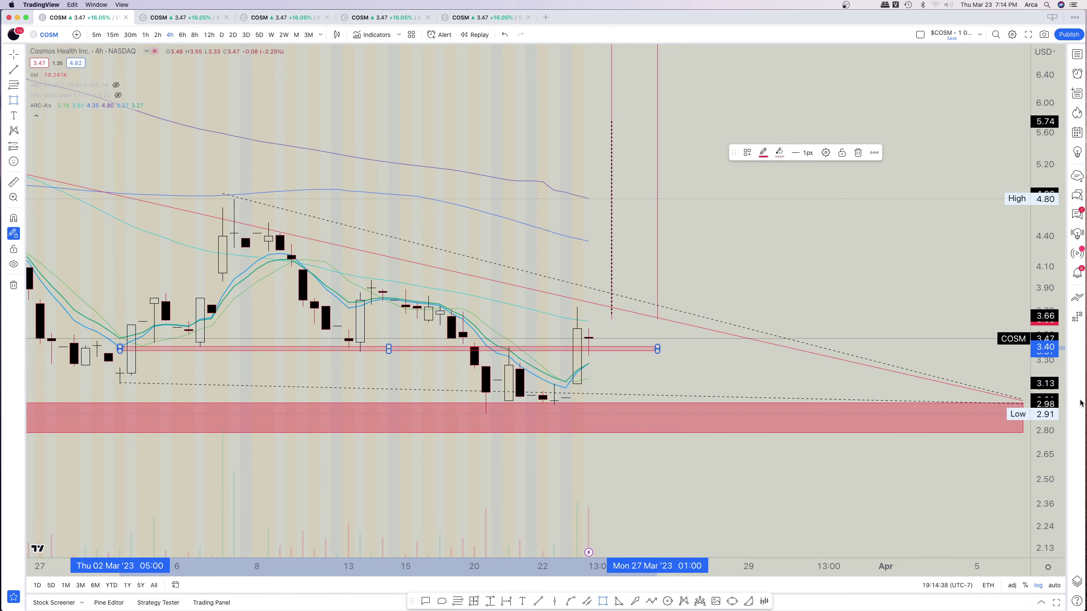
{"action": "left_click_drag", "start_coordinate": [1054, 424], "coordinate": [1047, 342]}
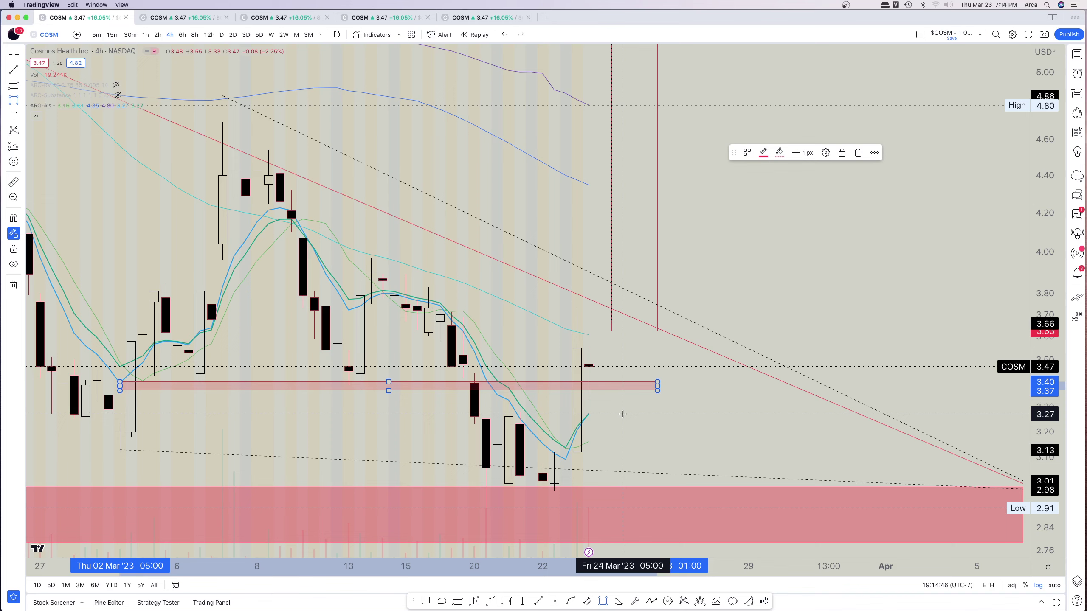
{"action": "scroll", "coordinate": [623, 414], "scroll_direction": "left", "scroll_amount": 3}
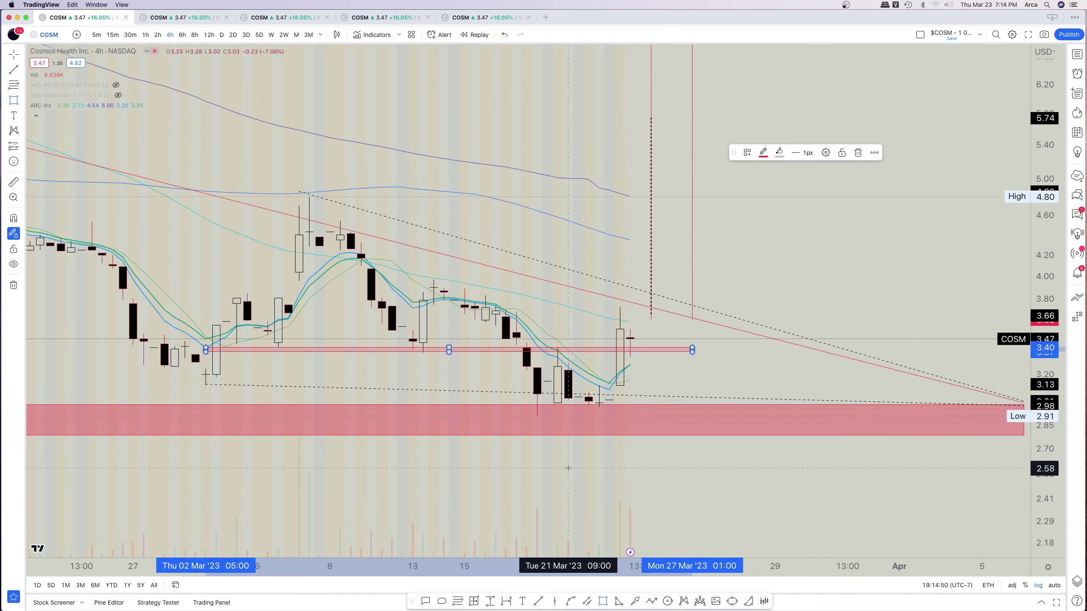
{"action": "scroll", "coordinate": [562, 364], "scroll_direction": "down", "scroll_amount": 3}
{"action": "left_click", "coordinate": [775, 342]}
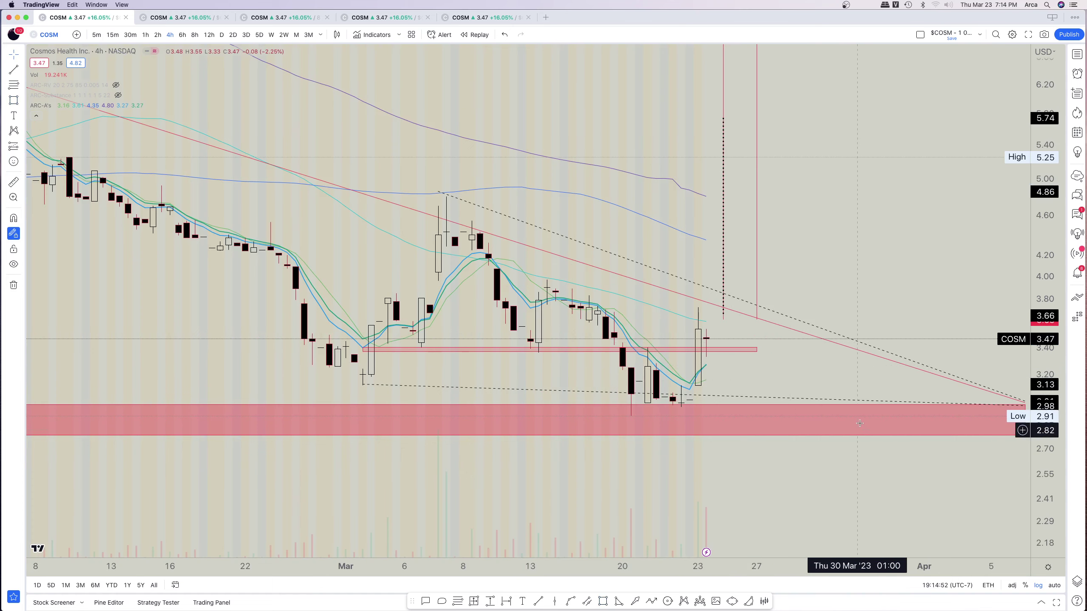
{"action": "left_click_drag", "start_coordinate": [783, 279], "coordinate": [709, 315]}
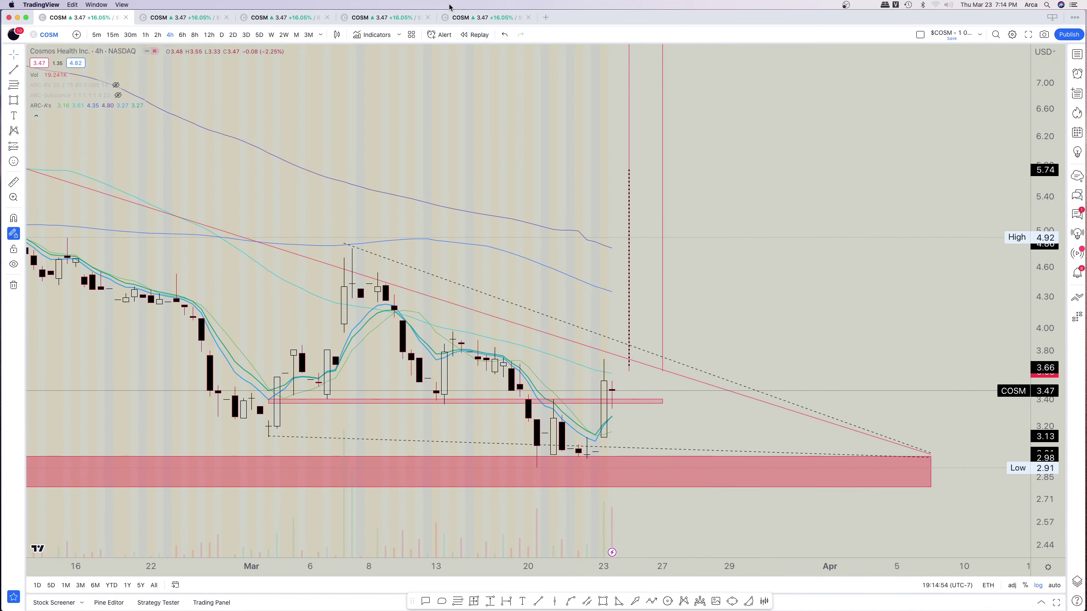
Review the 5-day mean chart, the 8-hour contraction projection, the multi-timeframe RSI charts and the 5-day expansion projection.
{"action": "left_click", "coordinate": [171, 17]}
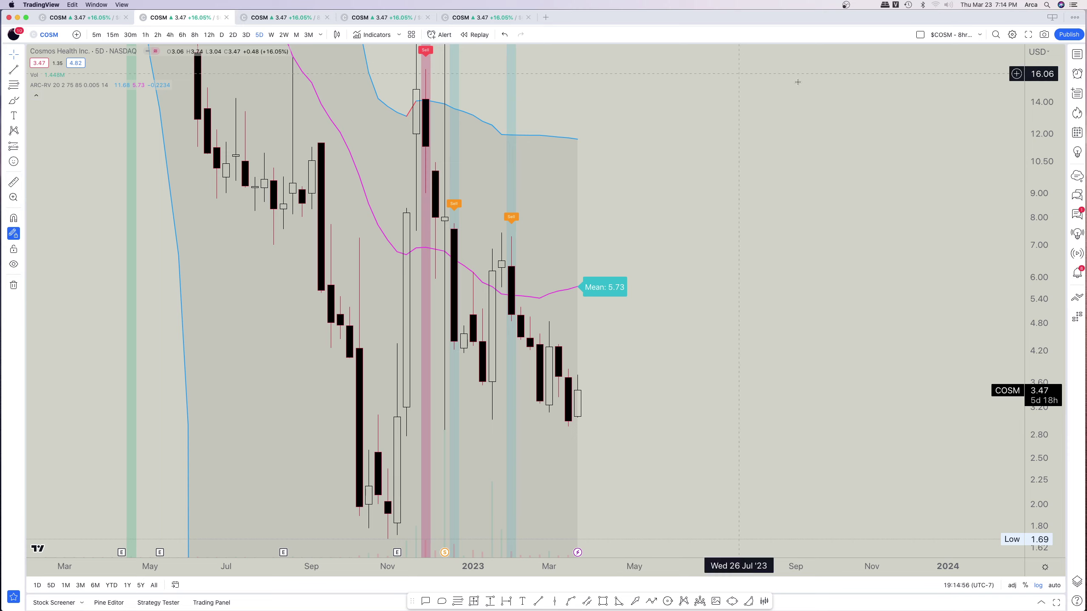
{"action": "left_click", "coordinate": [278, 16]}
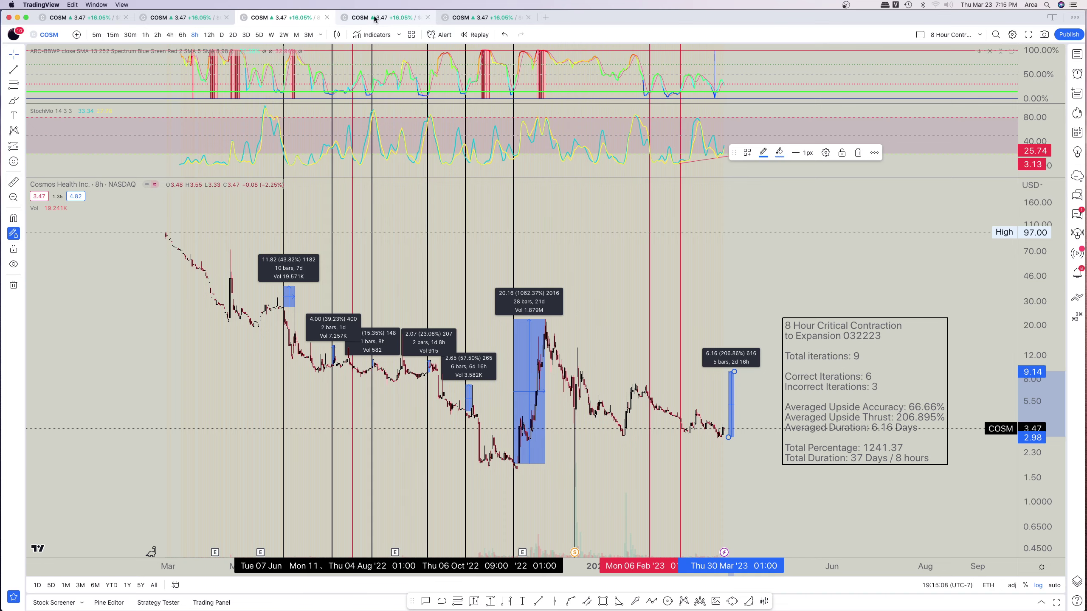
{"action": "left_click", "coordinate": [378, 17]}
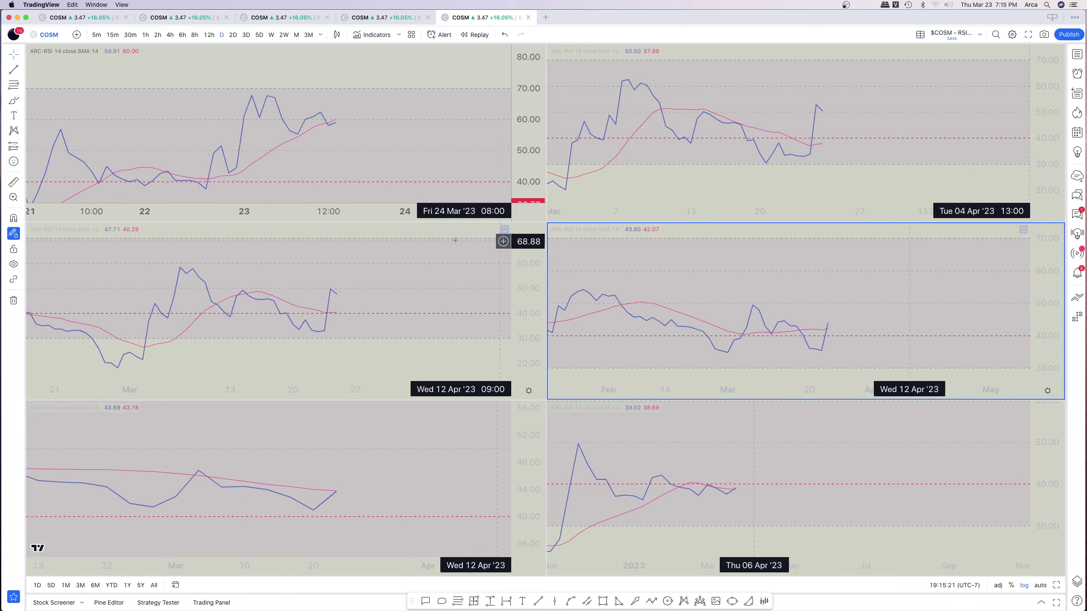
{"action": "left_click", "coordinate": [396, 18]}
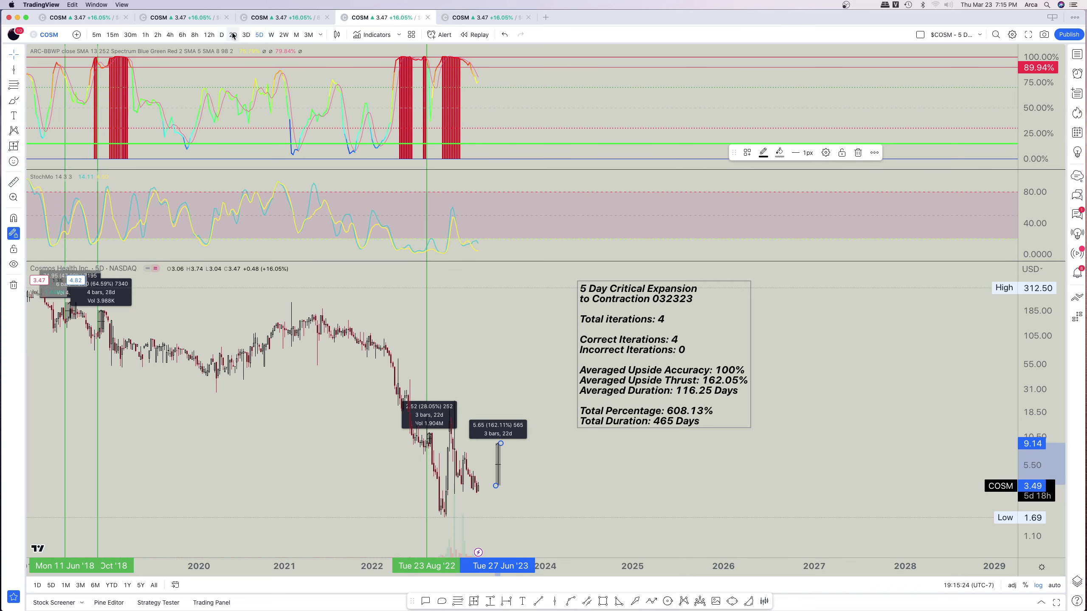